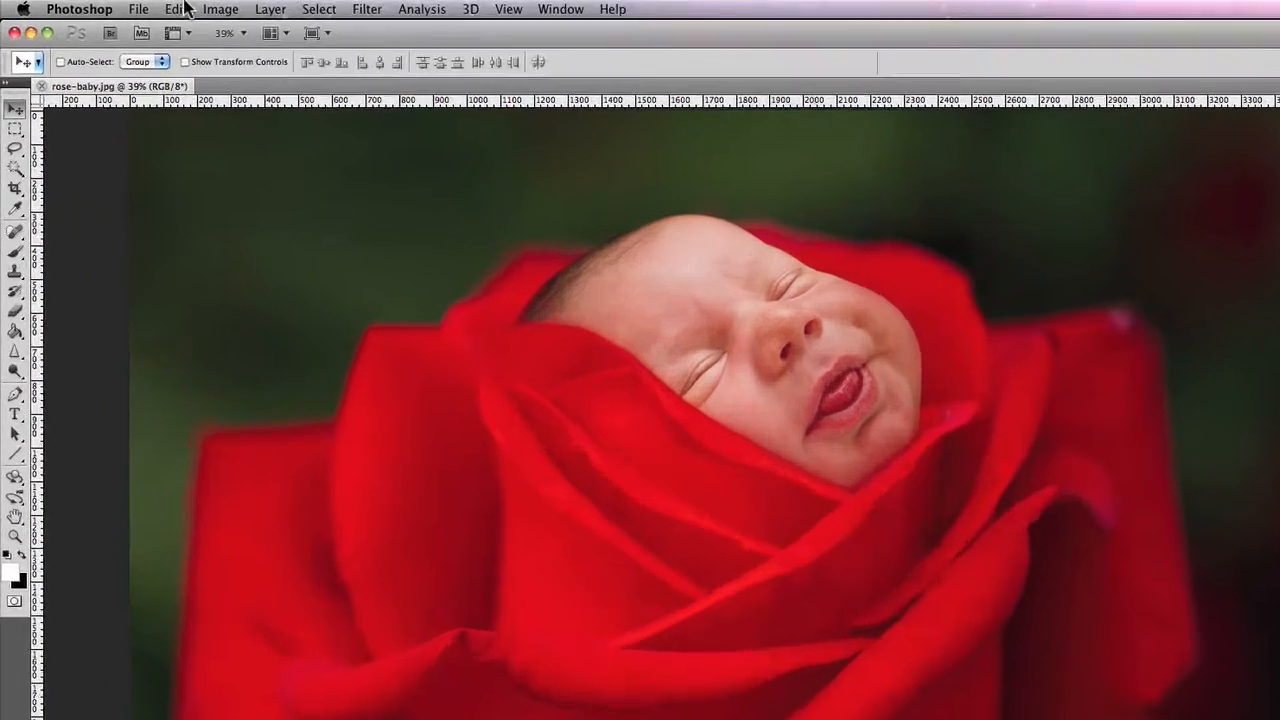
# Open the keyboard shortcut settings and review the set, category and legacy channel options, keeping PHOTO (modified) and Application Menus
pyautogui.click(180, 9)
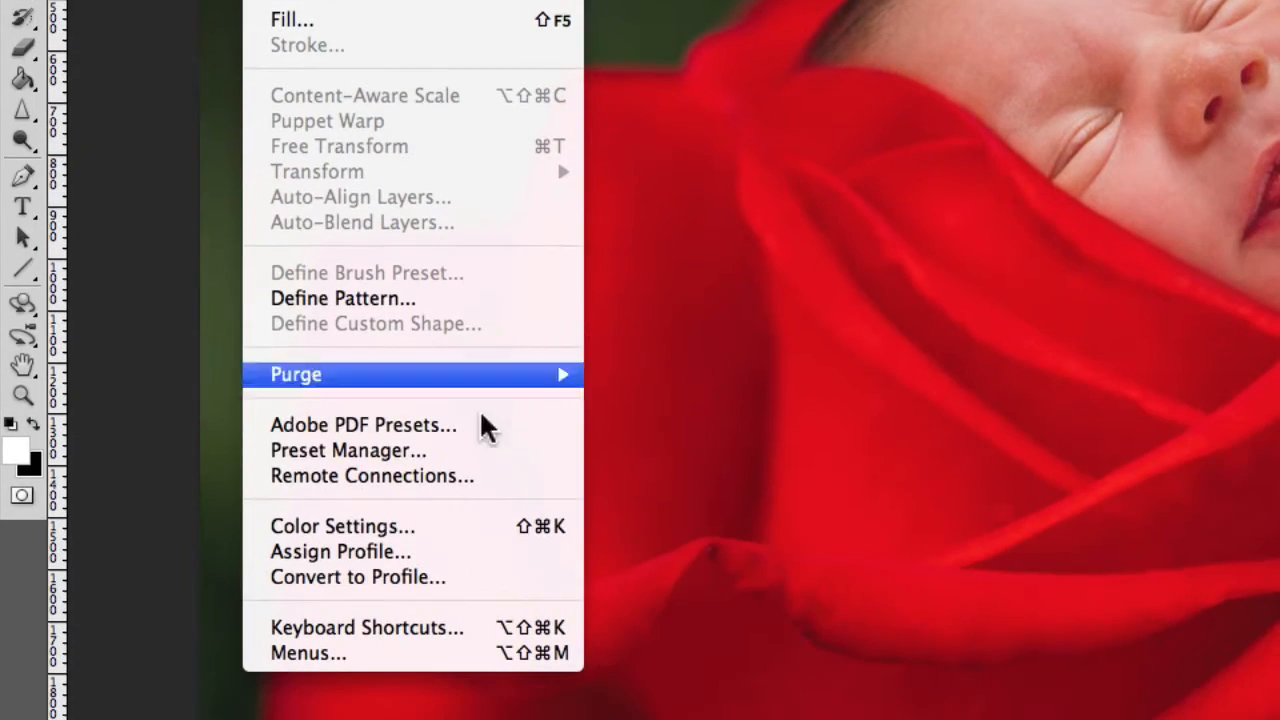
pyautogui.click(477, 622)
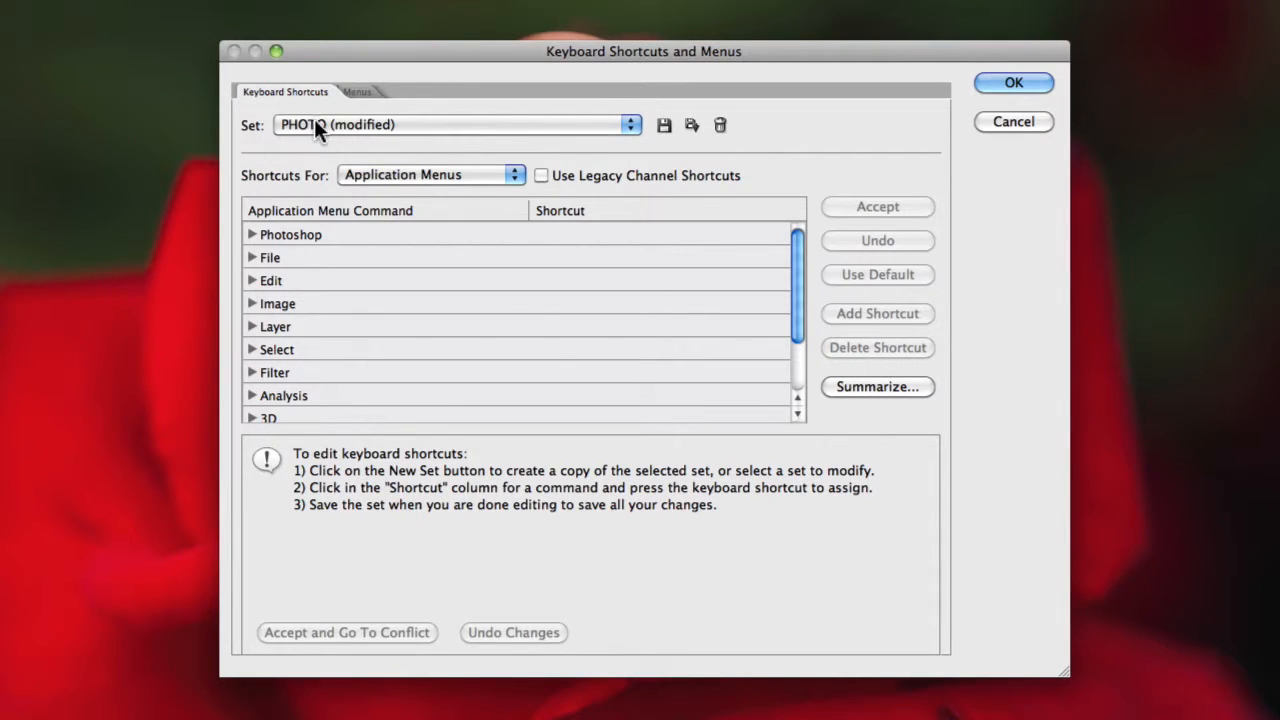
pyautogui.click(630, 125)
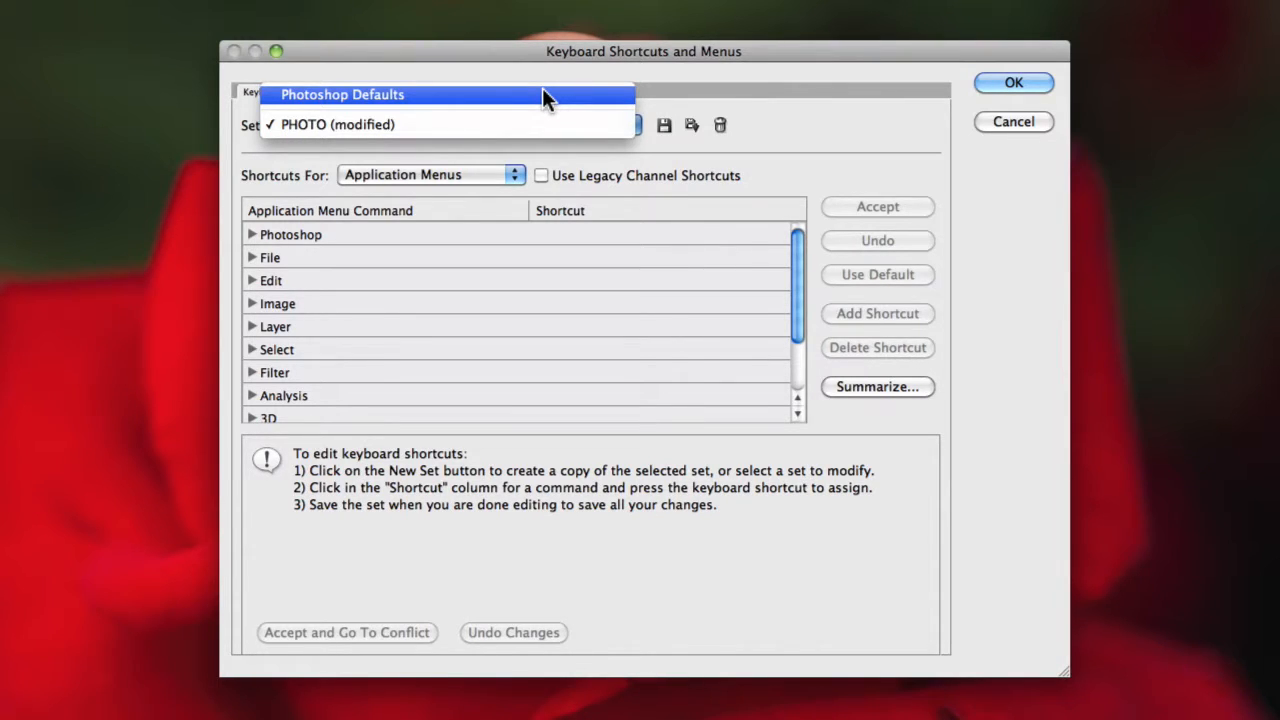
pyautogui.click(542, 123)
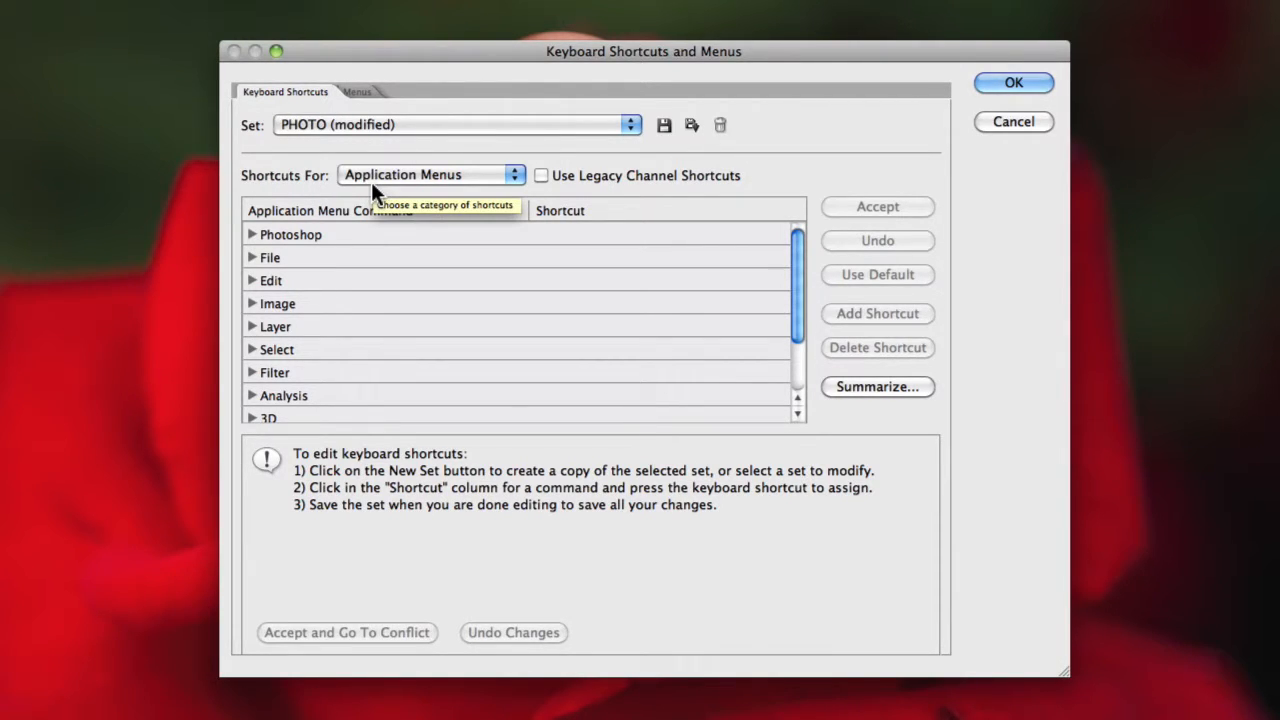
pyautogui.click(511, 175)
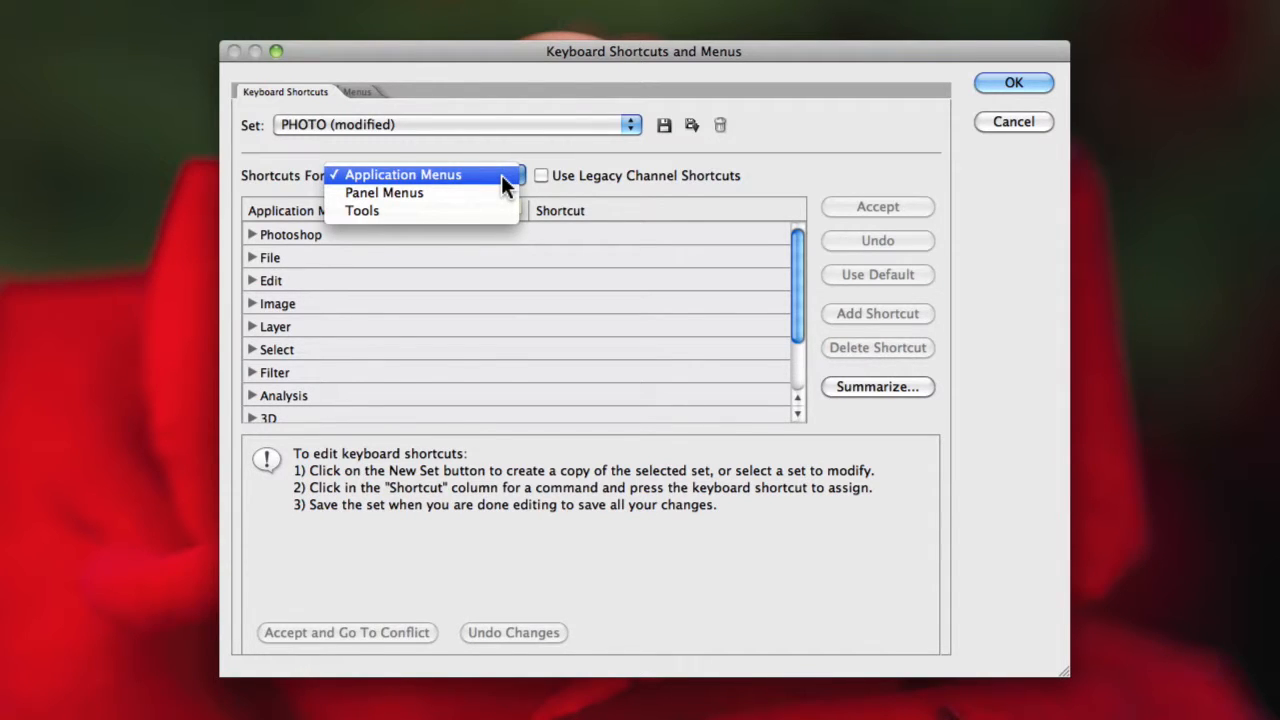
pyautogui.click(494, 175)
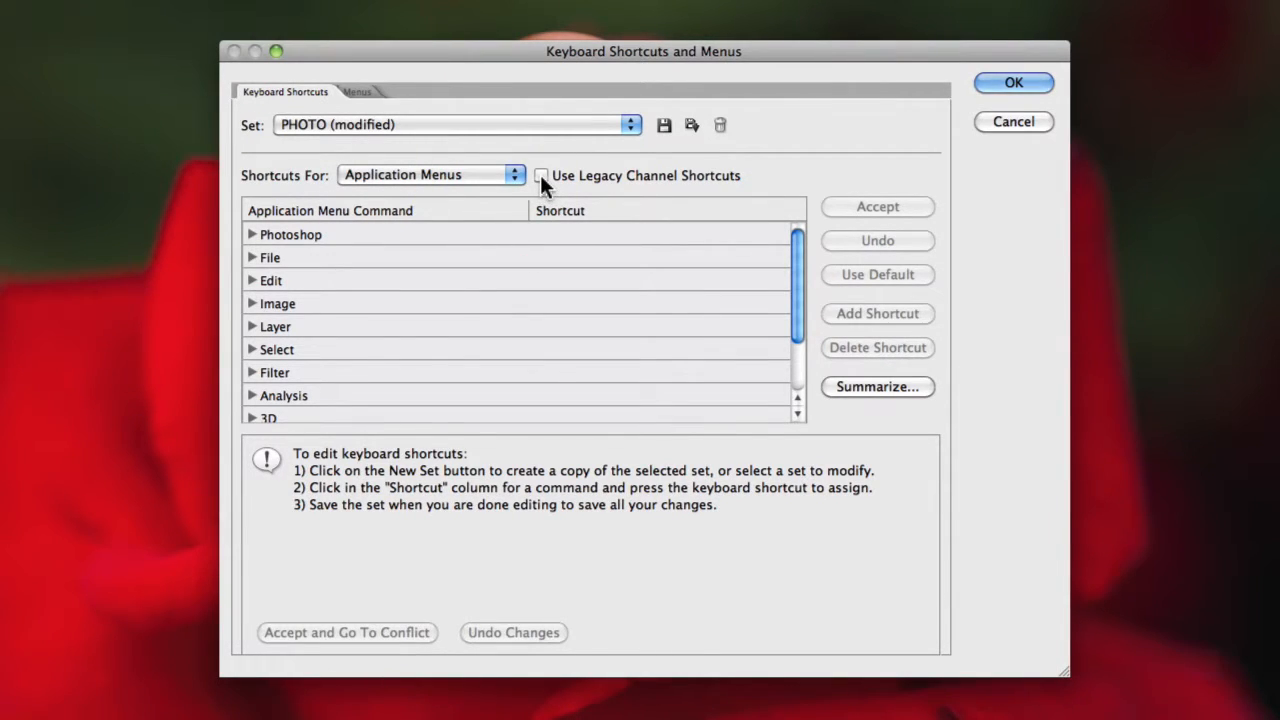
pyautogui.click(540, 175)
pyautogui.click(540, 175)
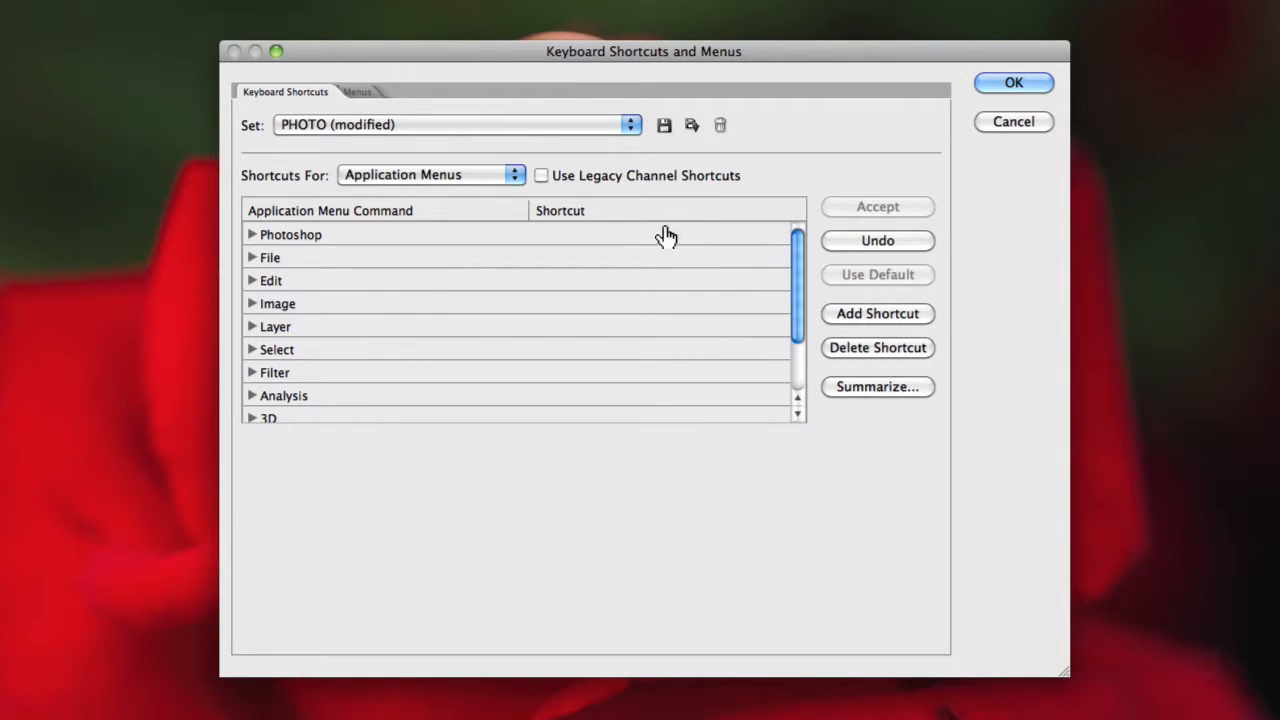
# Assign the shortcut ⌘+, to the Exposure command under Image > Adjustments and accept it
pyautogui.moveTo(798, 240)
pyautogui.mouseDown()
pyautogui.moveTo(797, 317)
pyautogui.moveTo(793, 238)
pyautogui.mouseUp()
pyautogui.click(252, 303)
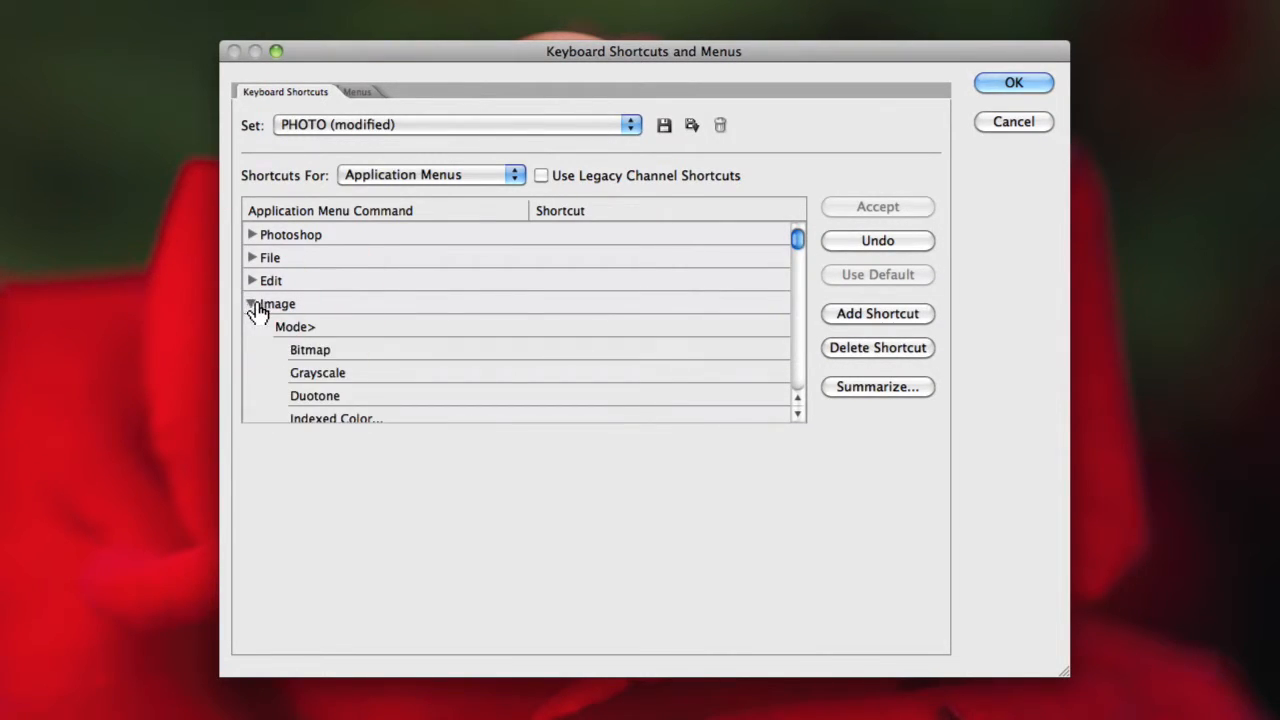
pyautogui.moveTo(796, 240); pyautogui.dragTo(797, 275)
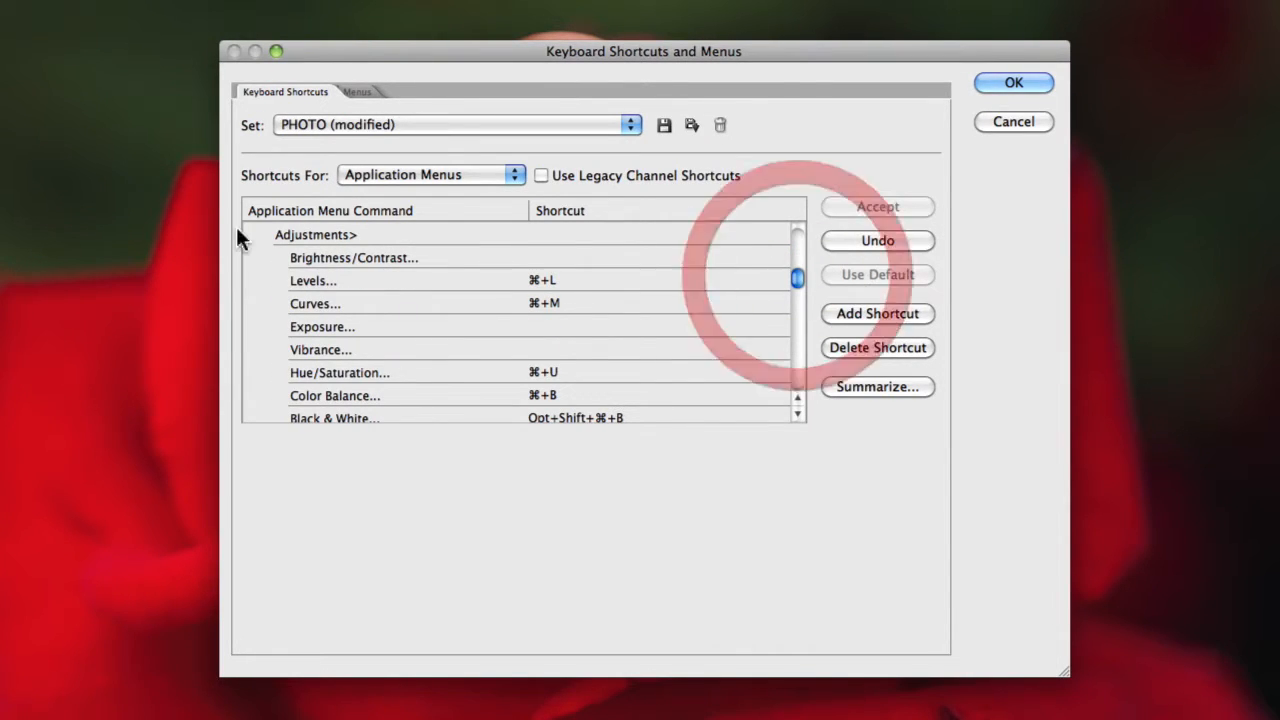
pyautogui.click(303, 238)
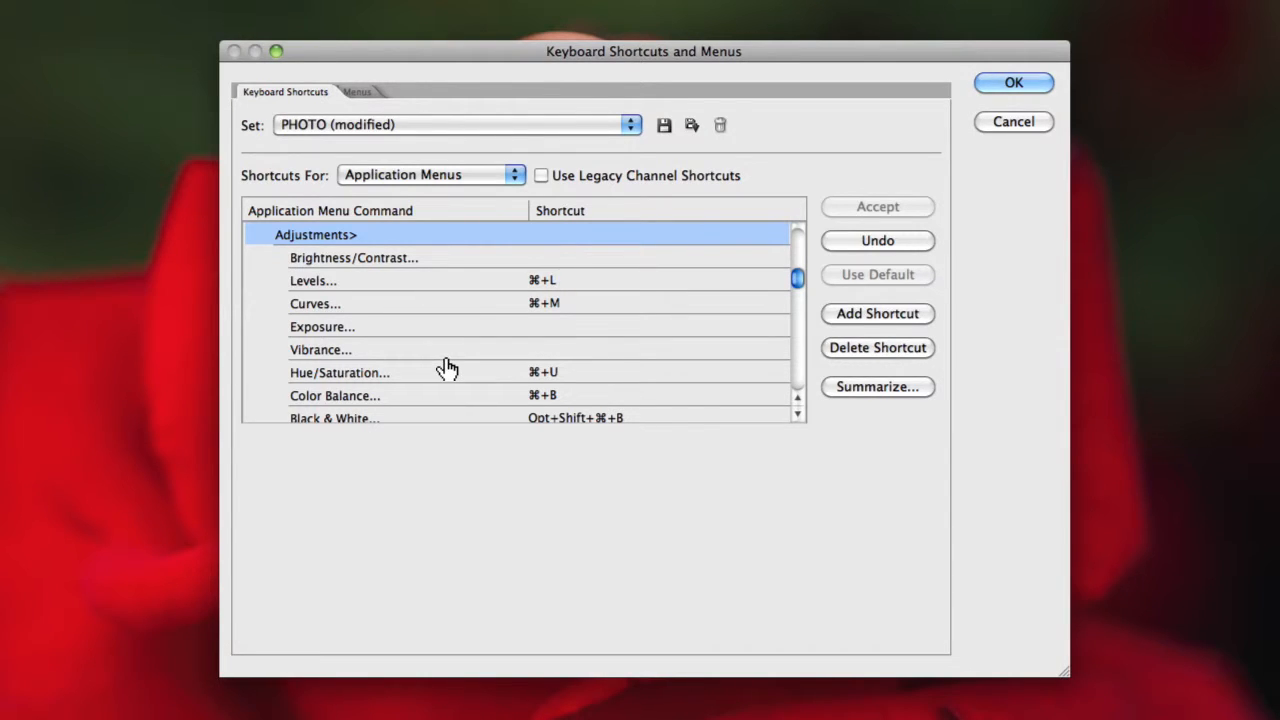
pyautogui.click(316, 335)
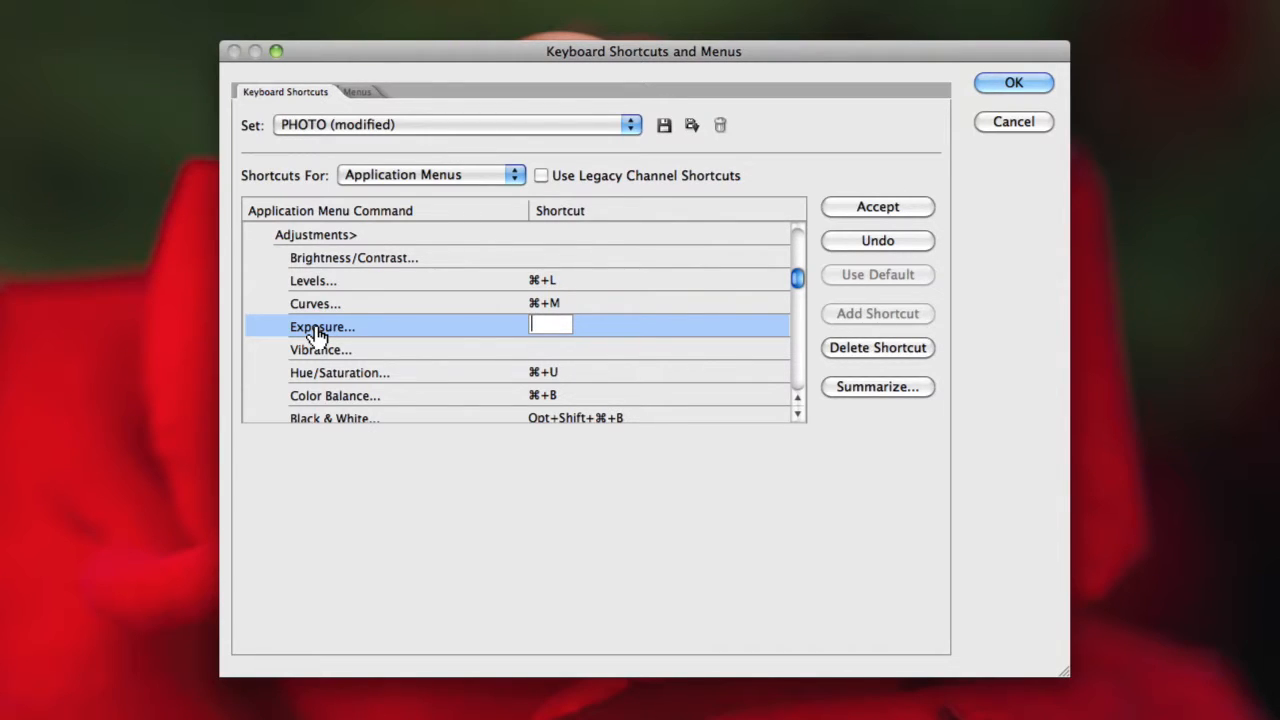
pyautogui.press('super+comma')
pyautogui.click(844, 206)
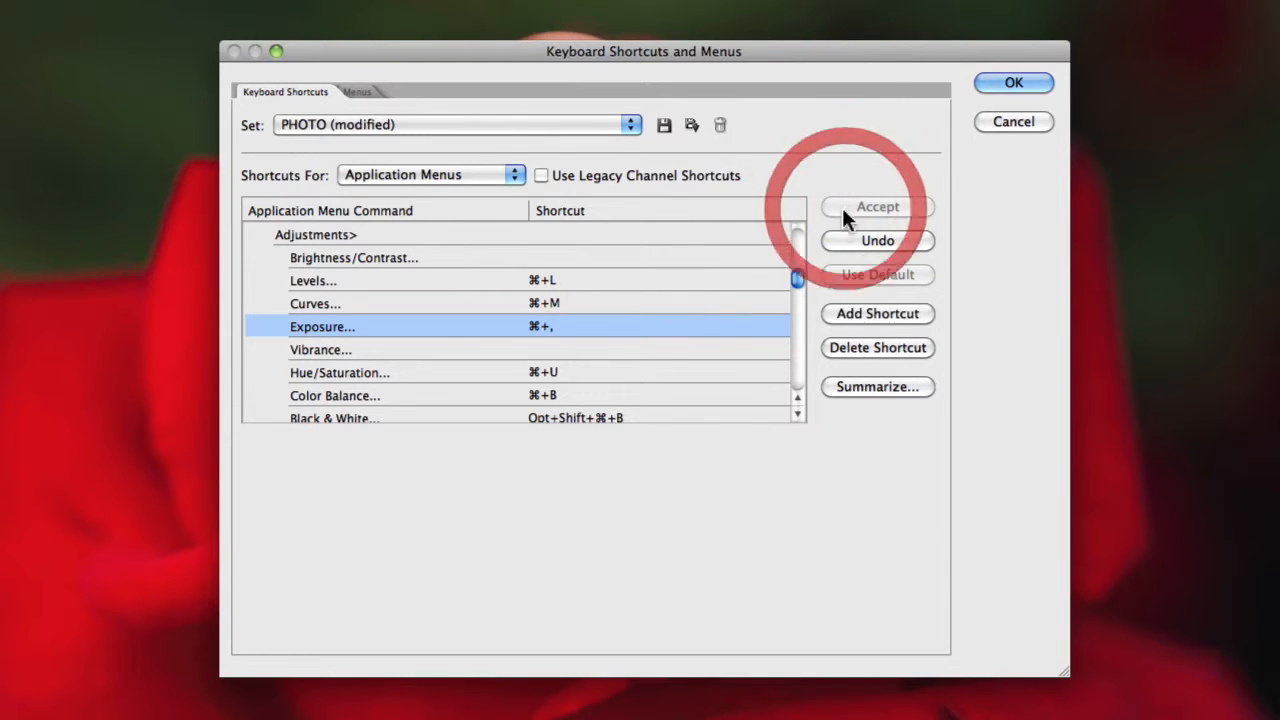
# Try ⌘+T and Shift+T as the shortcut for Exposure, and clear the command's shortcut
pyautogui.click(545, 328)
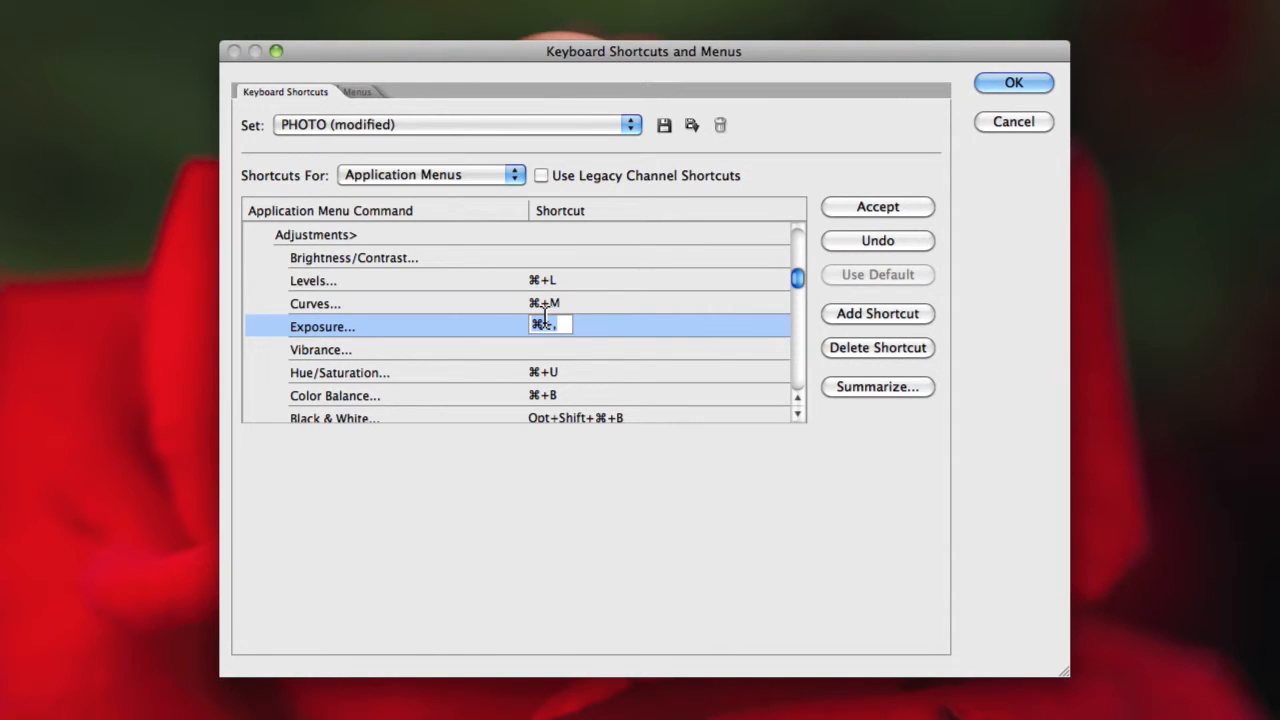
pyautogui.press('super+t')
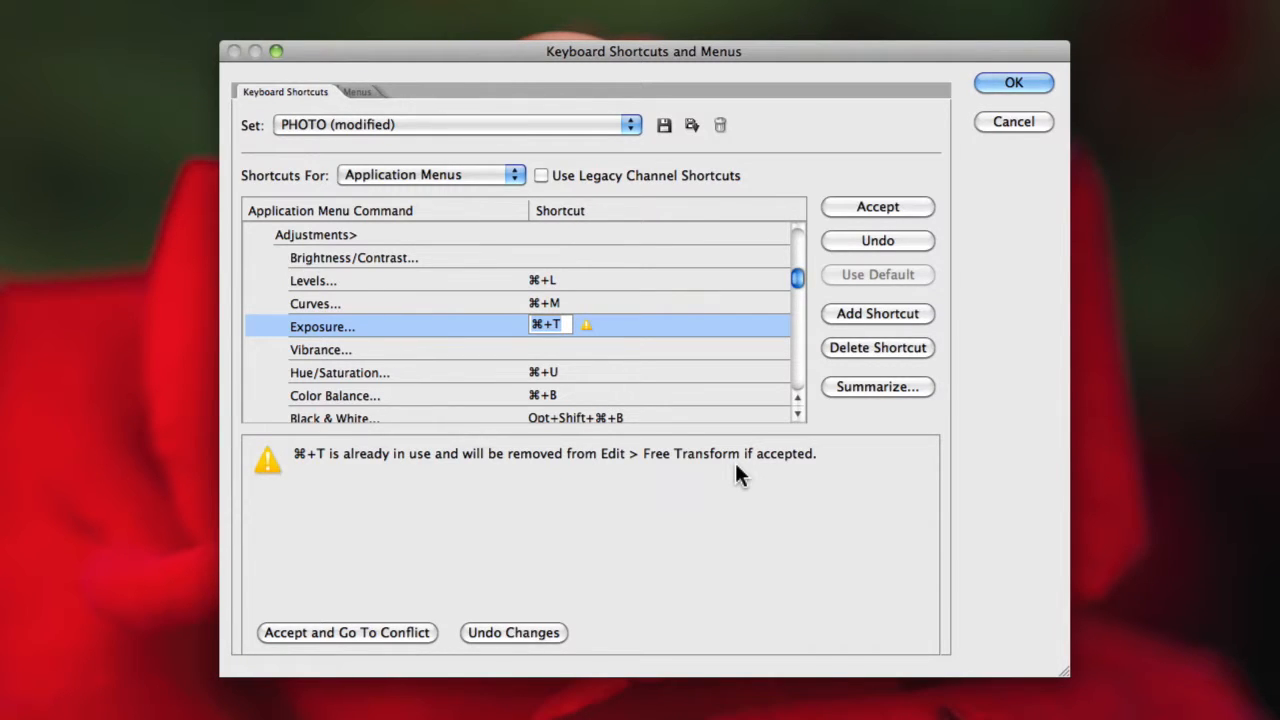
pyautogui.hotkey('shift', 't')
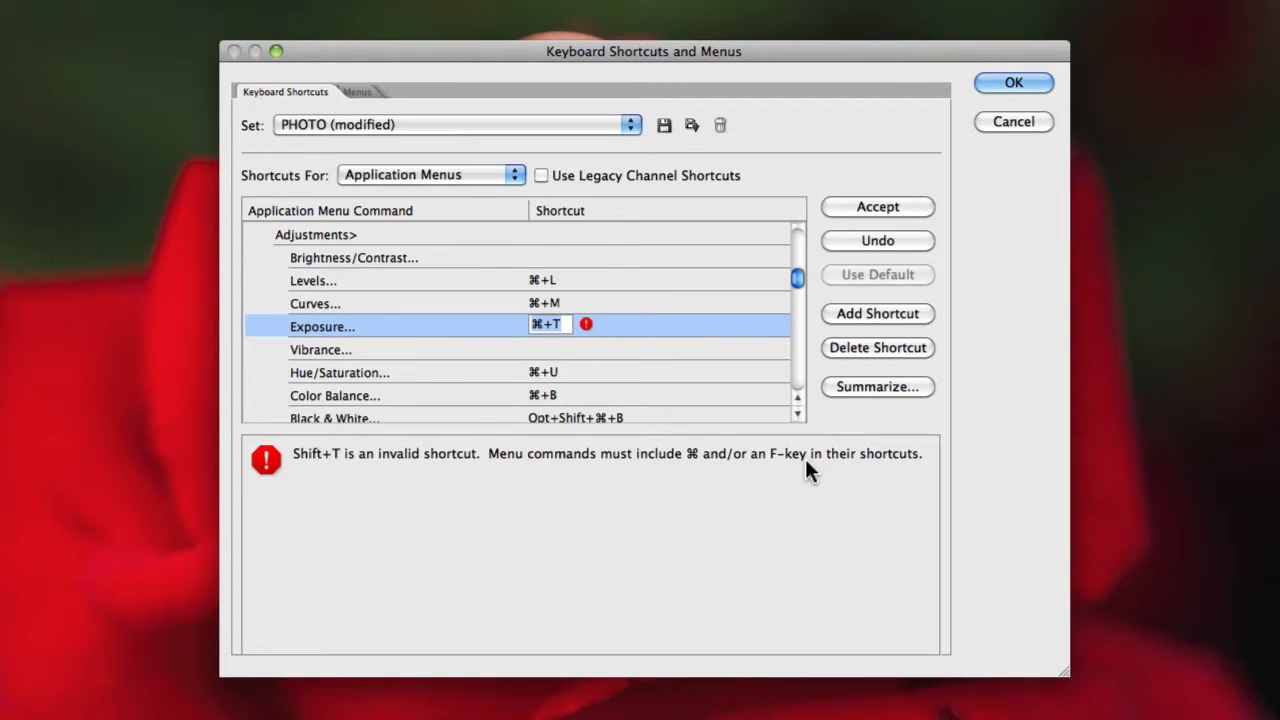
pyautogui.press('BackSpace')
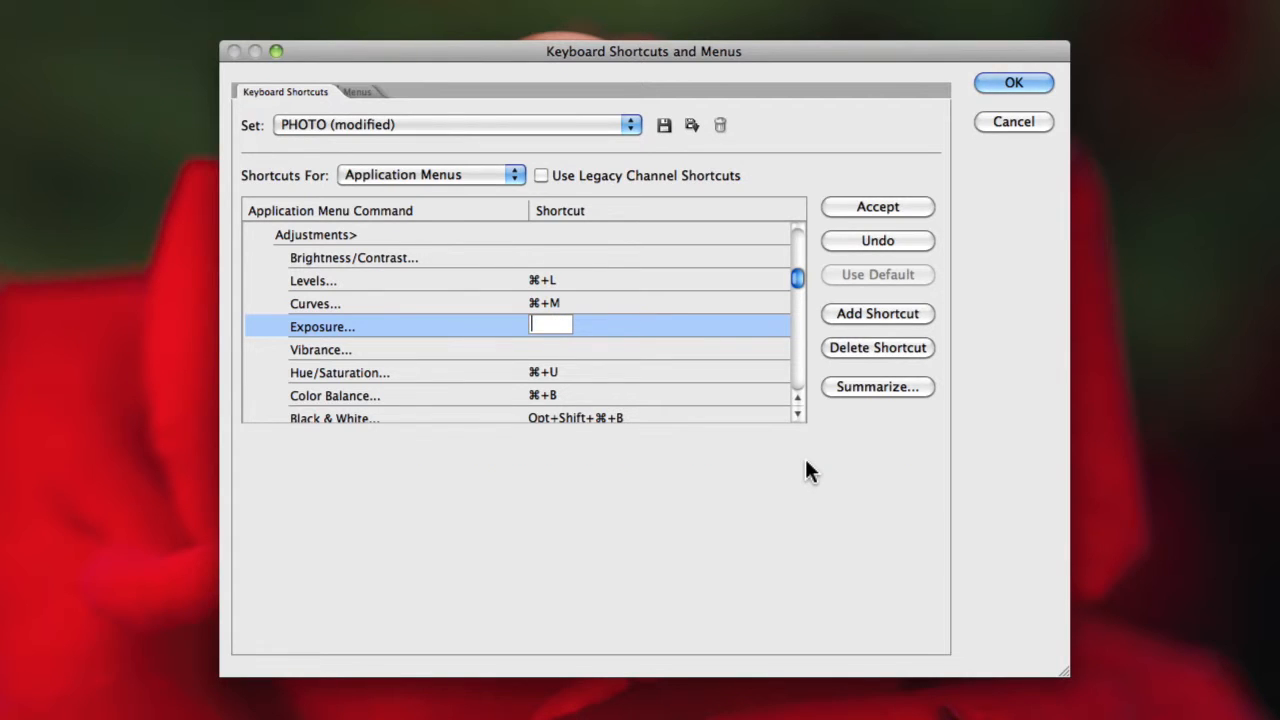
pyautogui.click(674, 303)
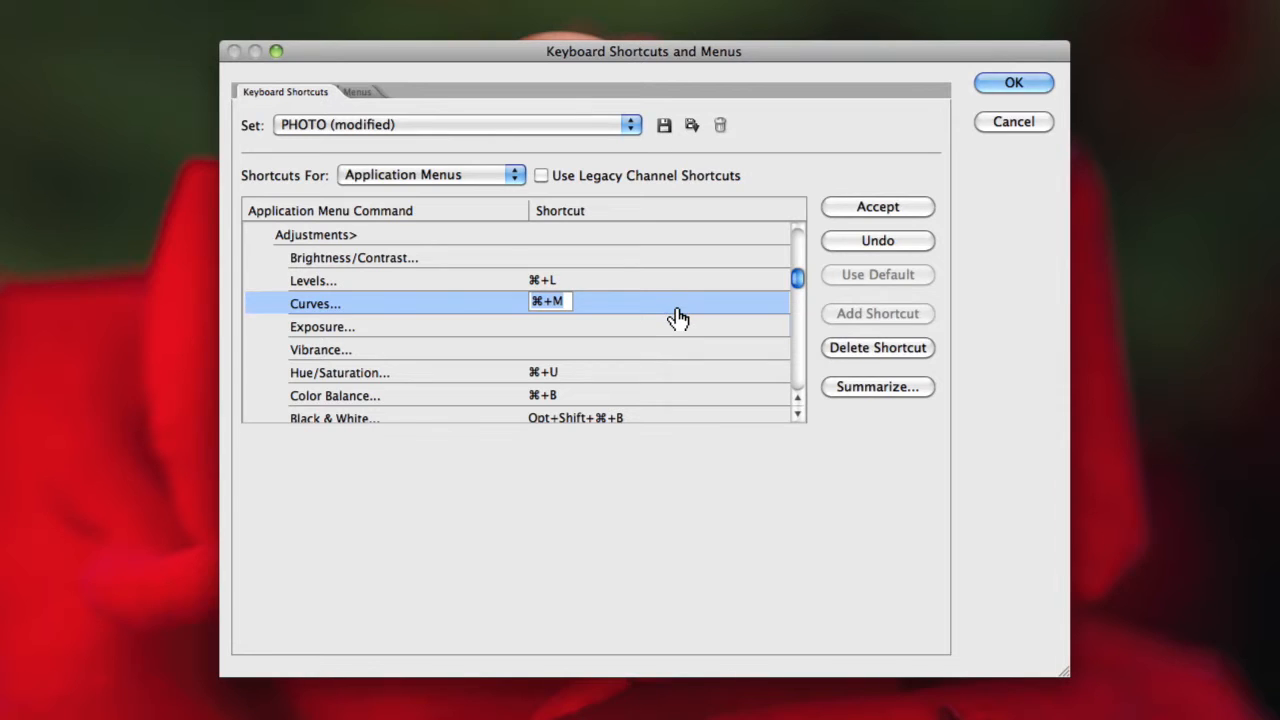
# Export a summary of the shortcut set as PHOTO (modified) and review the Image adjustment shortcuts in the document
pyautogui.click(898, 388)
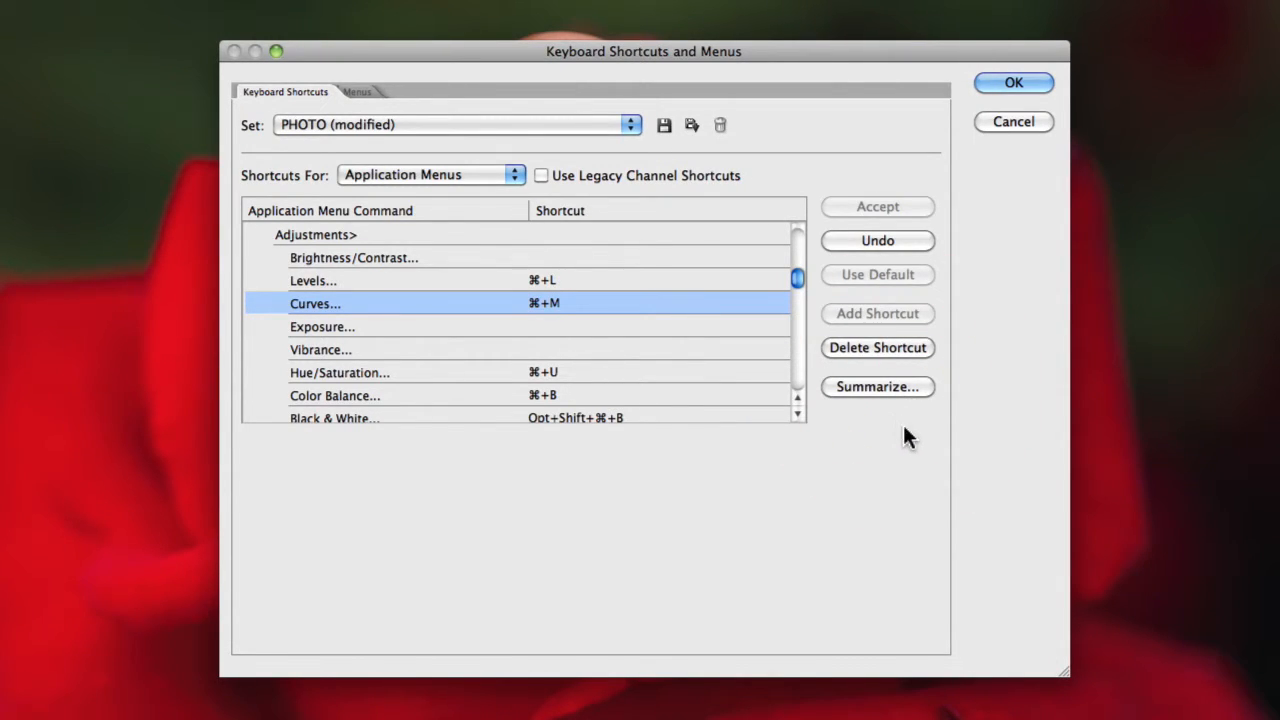
pyautogui.click(880, 389)
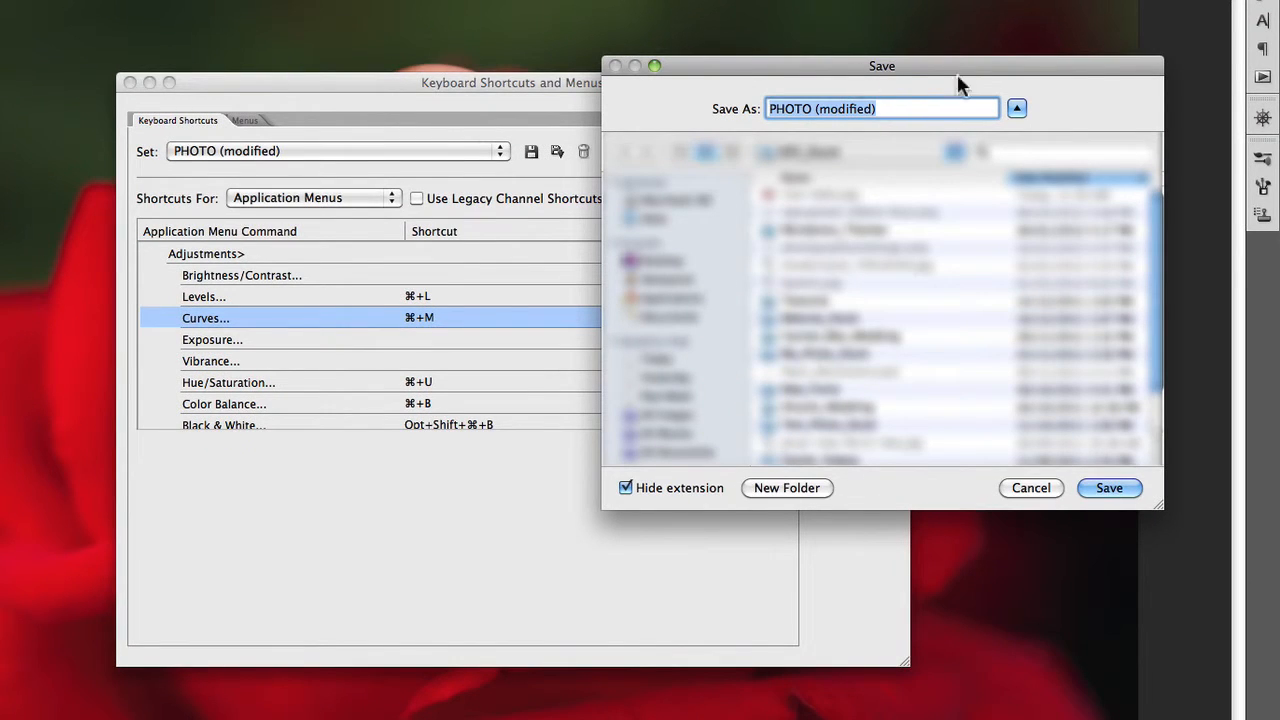
pyautogui.click(1021, 490)
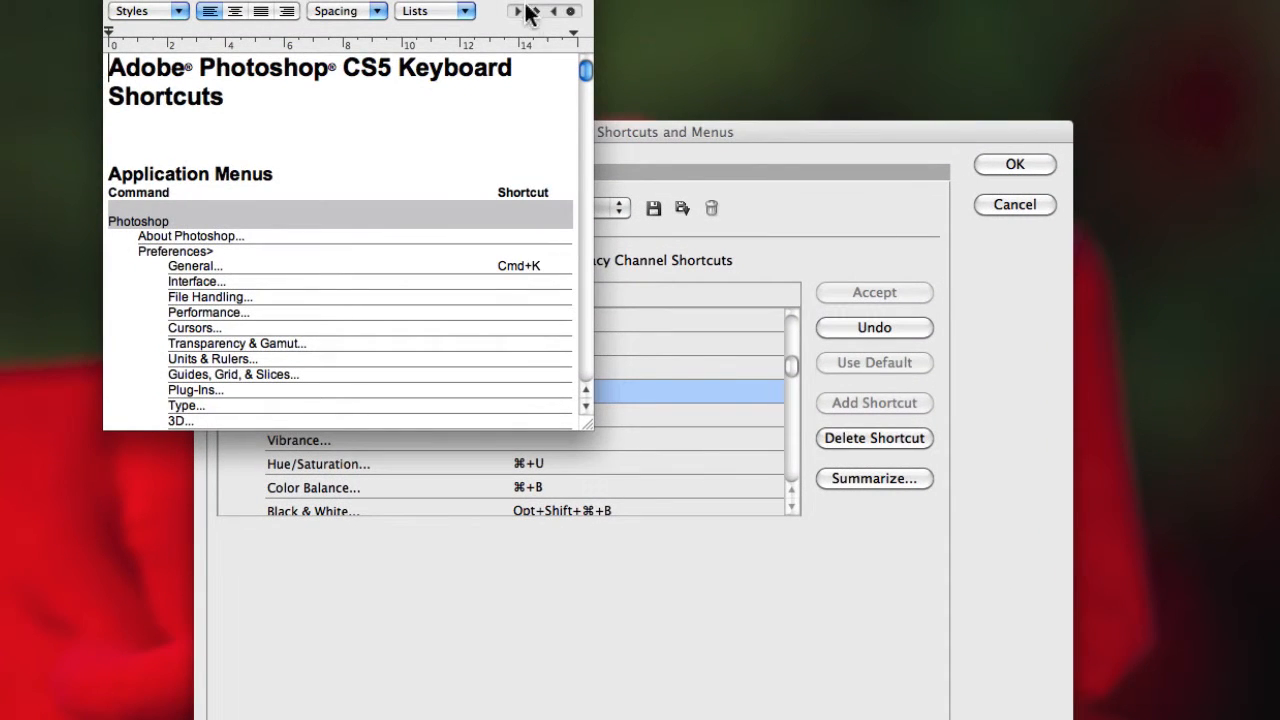
pyautogui.moveTo(520, 5); pyautogui.dragTo(508, 48)
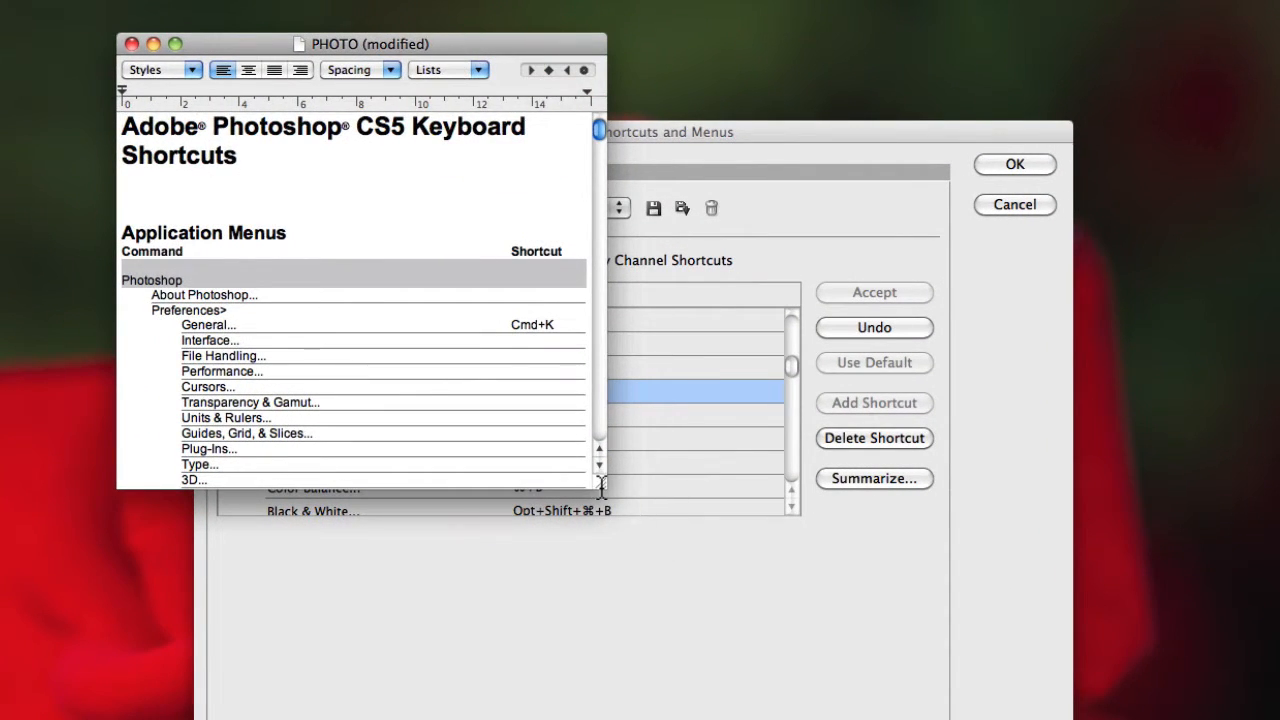
pyautogui.moveTo(600, 477); pyautogui.dragTo(663, 689)
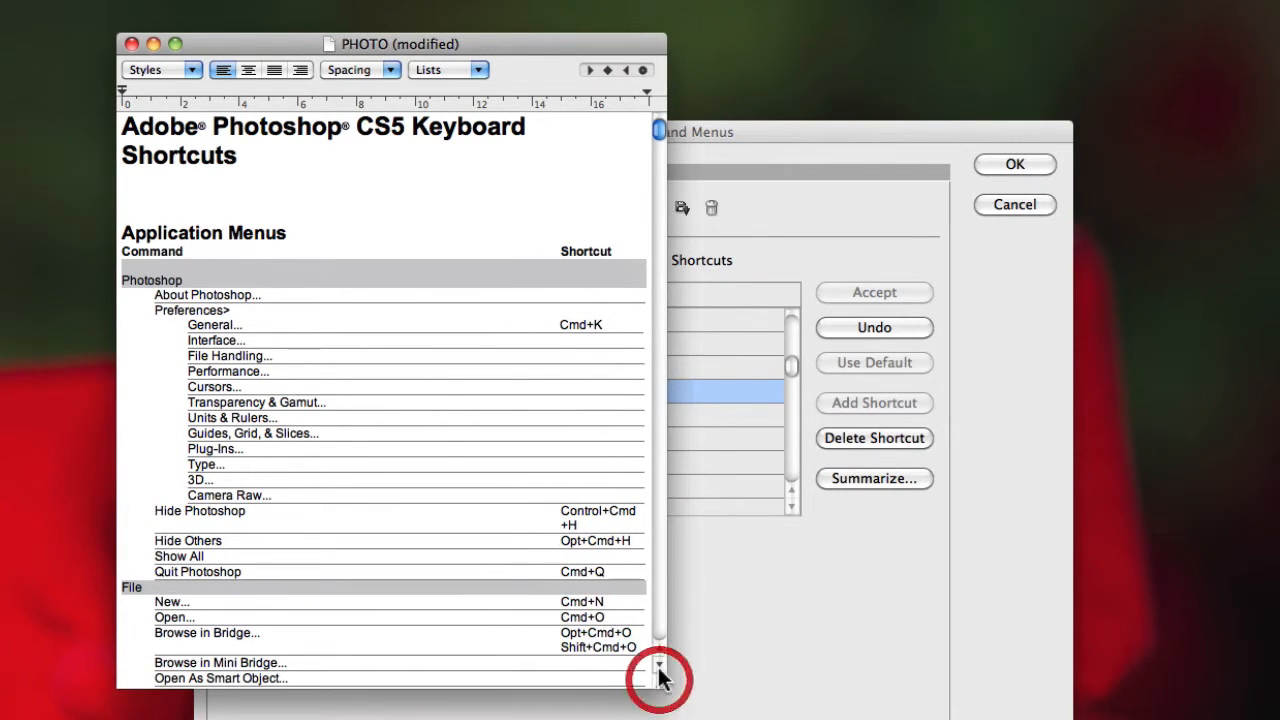
pyautogui.moveTo(658, 127); pyautogui.dragTo(660, 196)
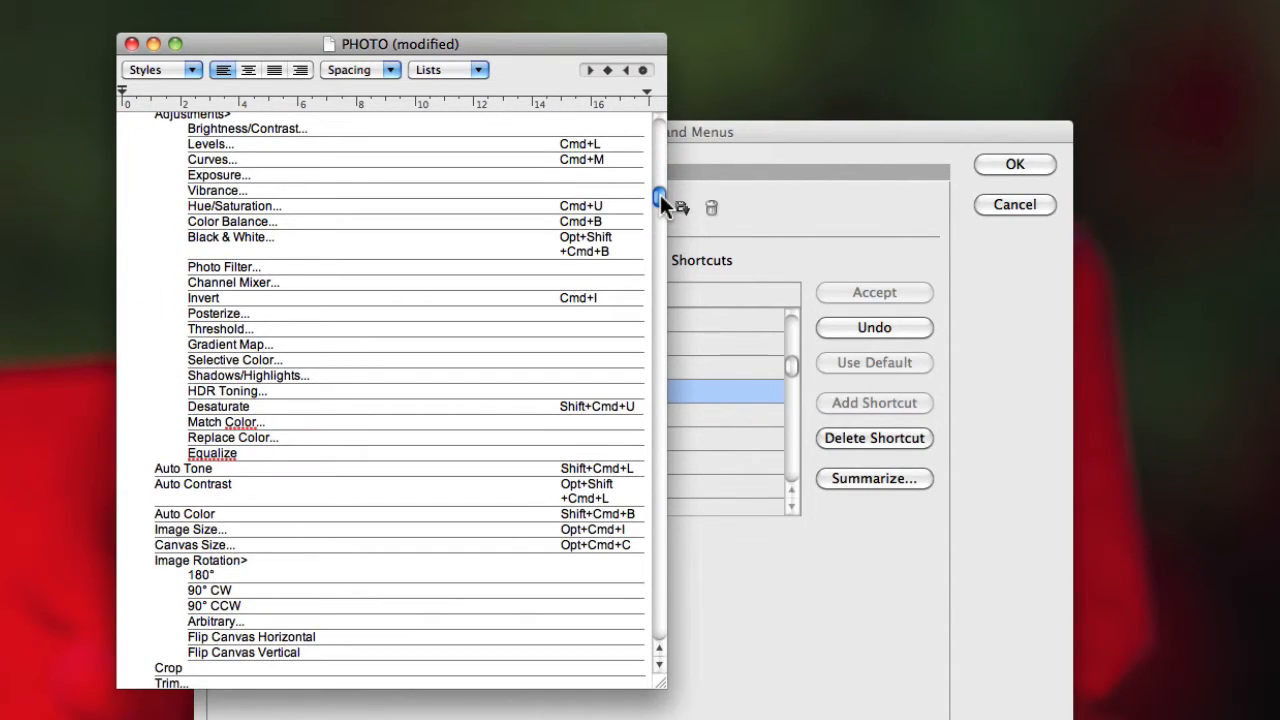
pyautogui.click(660, 194)
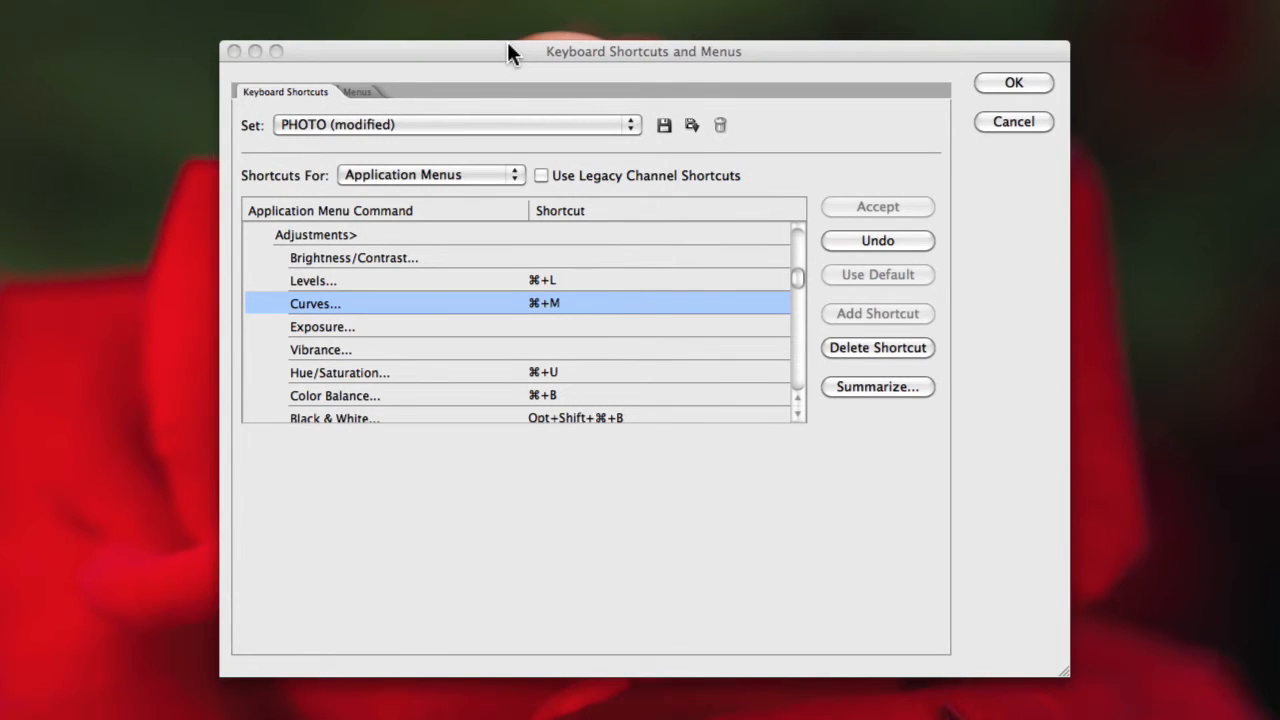
pyautogui.click(508, 45)
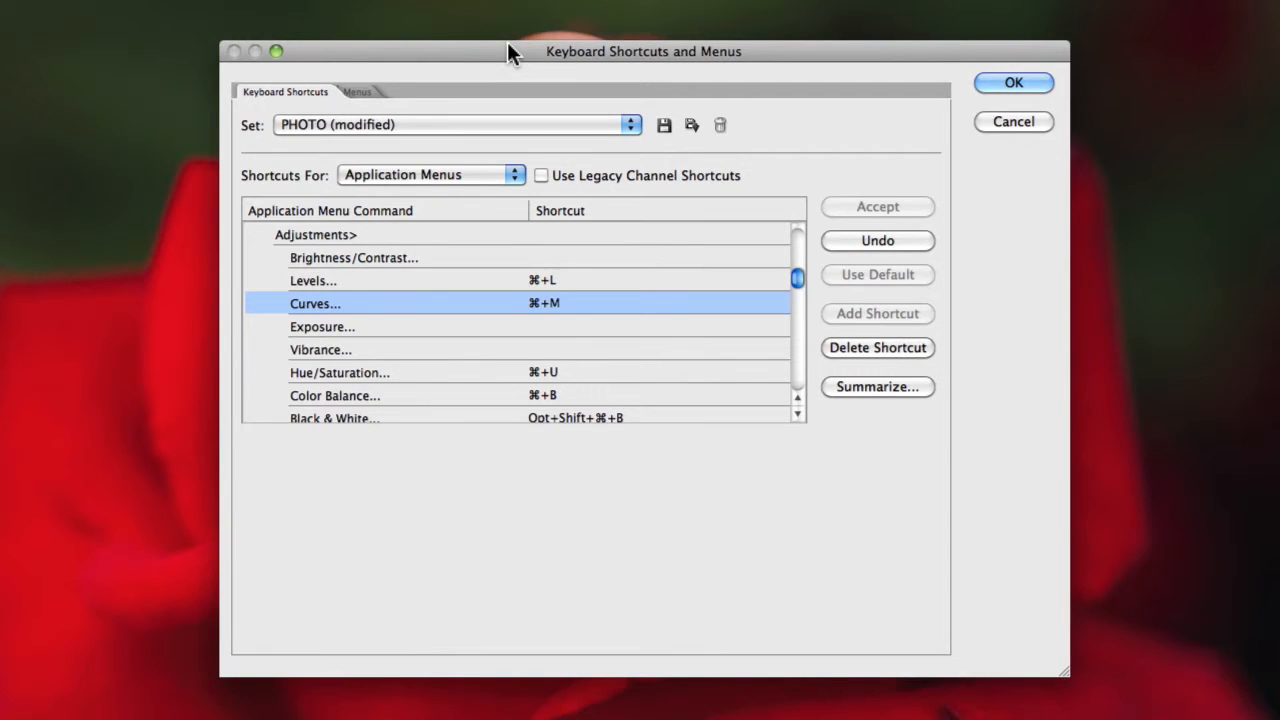
# Hide the Exposure command from the Image > Adjustments application menu
pyautogui.click(357, 92)
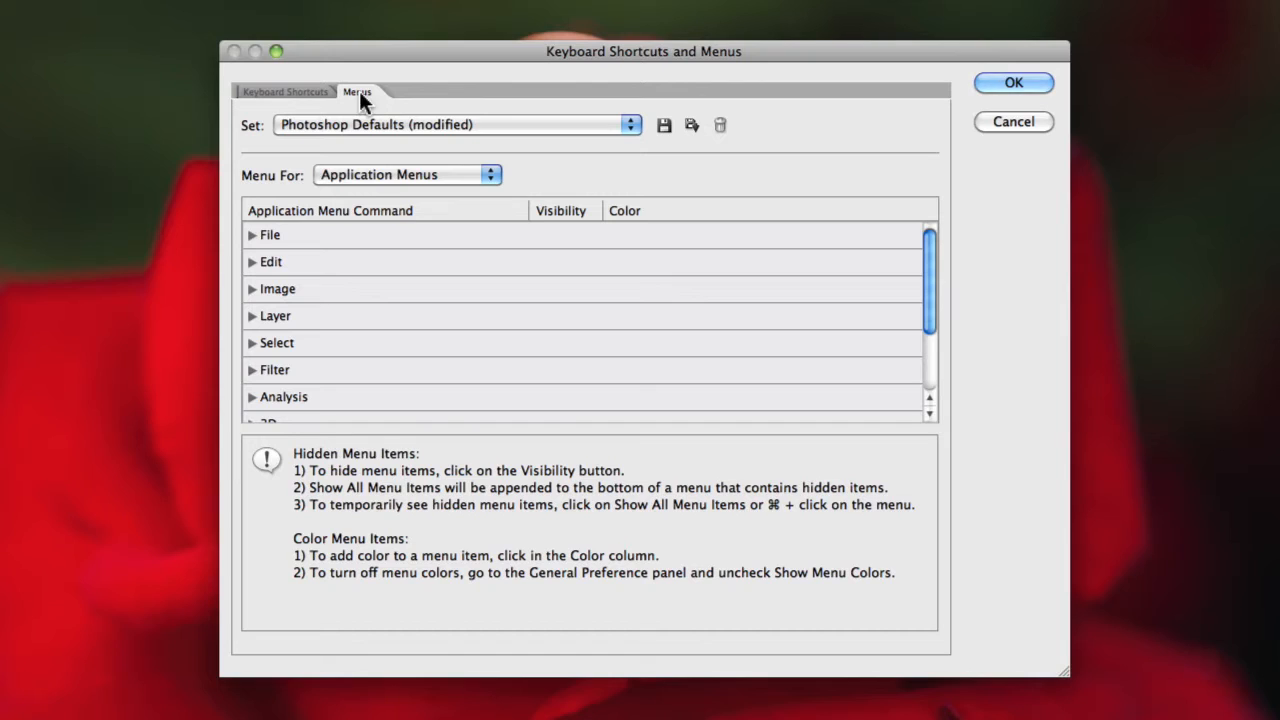
pyautogui.click(252, 289)
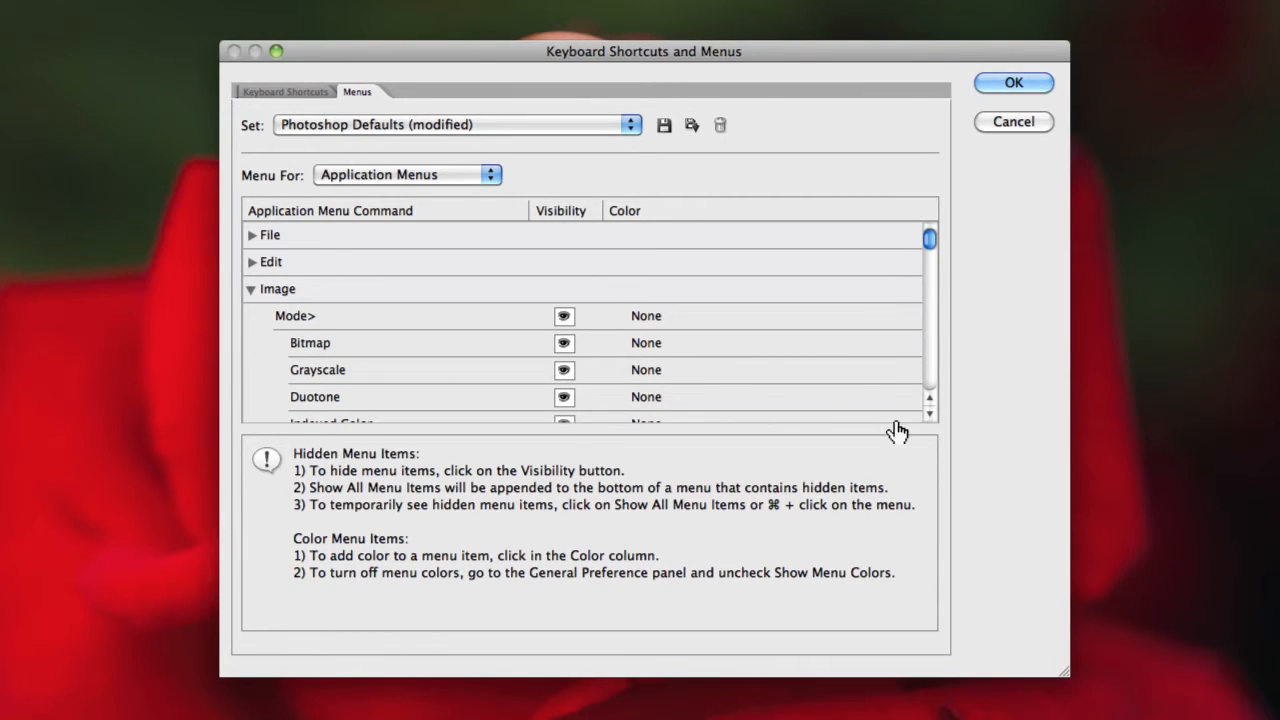
pyautogui.moveTo(929, 238); pyautogui.dragTo(929, 273)
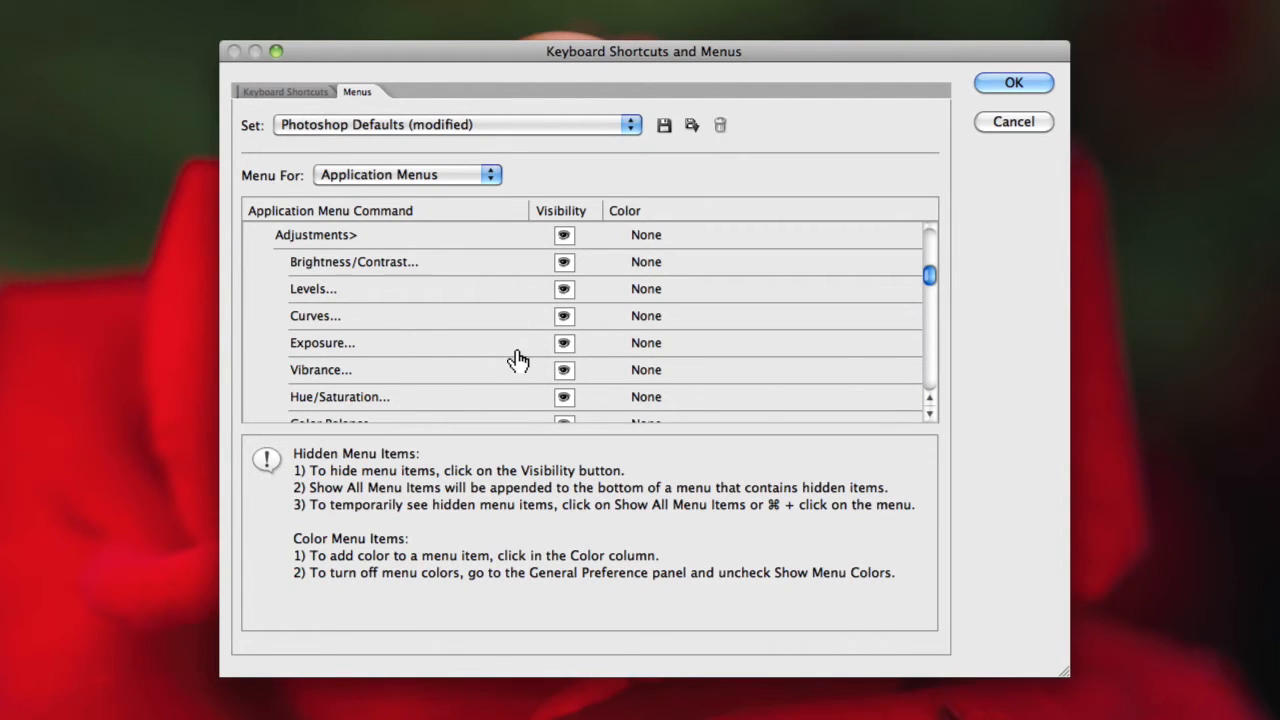
pyautogui.click(564, 345)
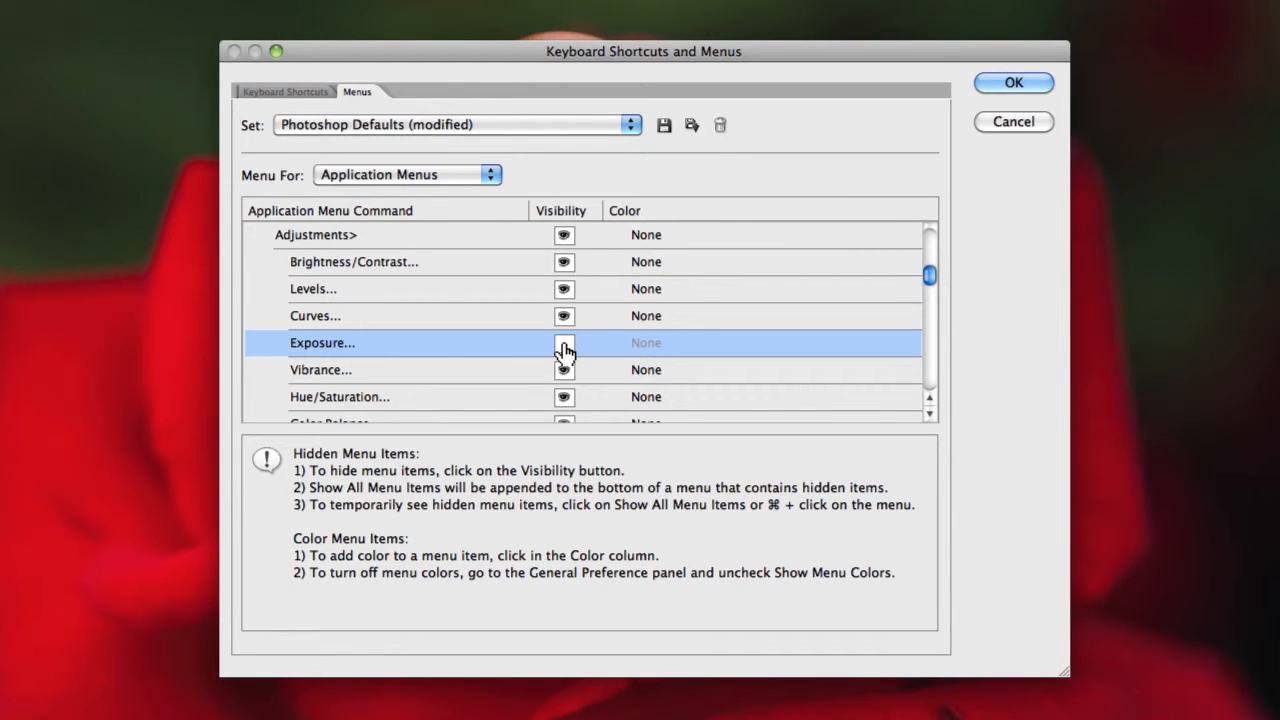
pyautogui.click(564, 345)
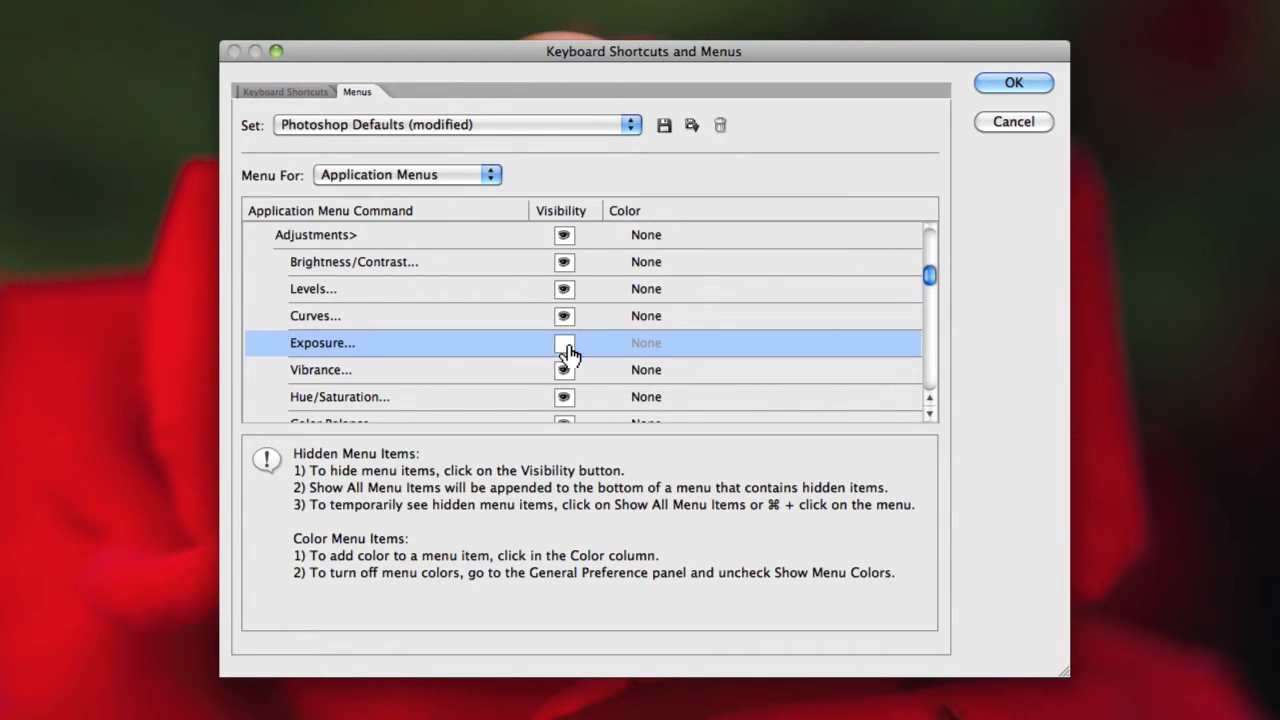
# Color the Levels menu command green and Color Balance red, and apply the menu changes
pyautogui.click(649, 288)
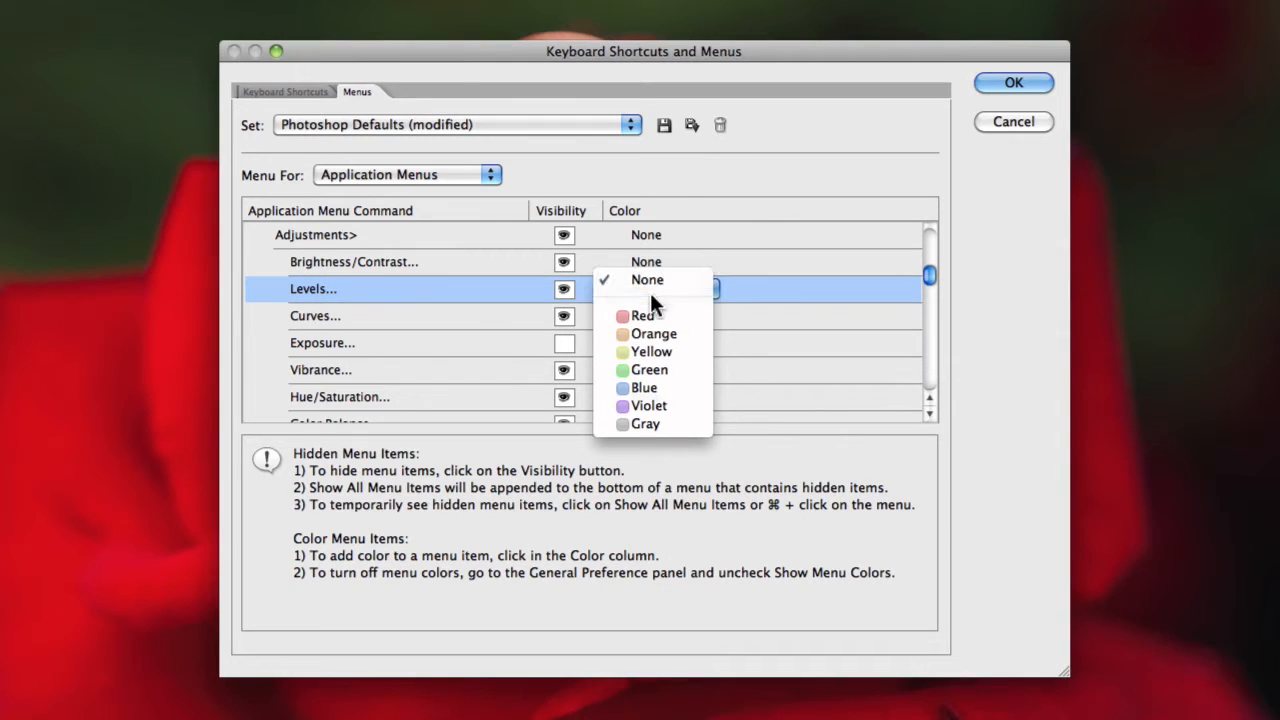
pyautogui.click(662, 369)
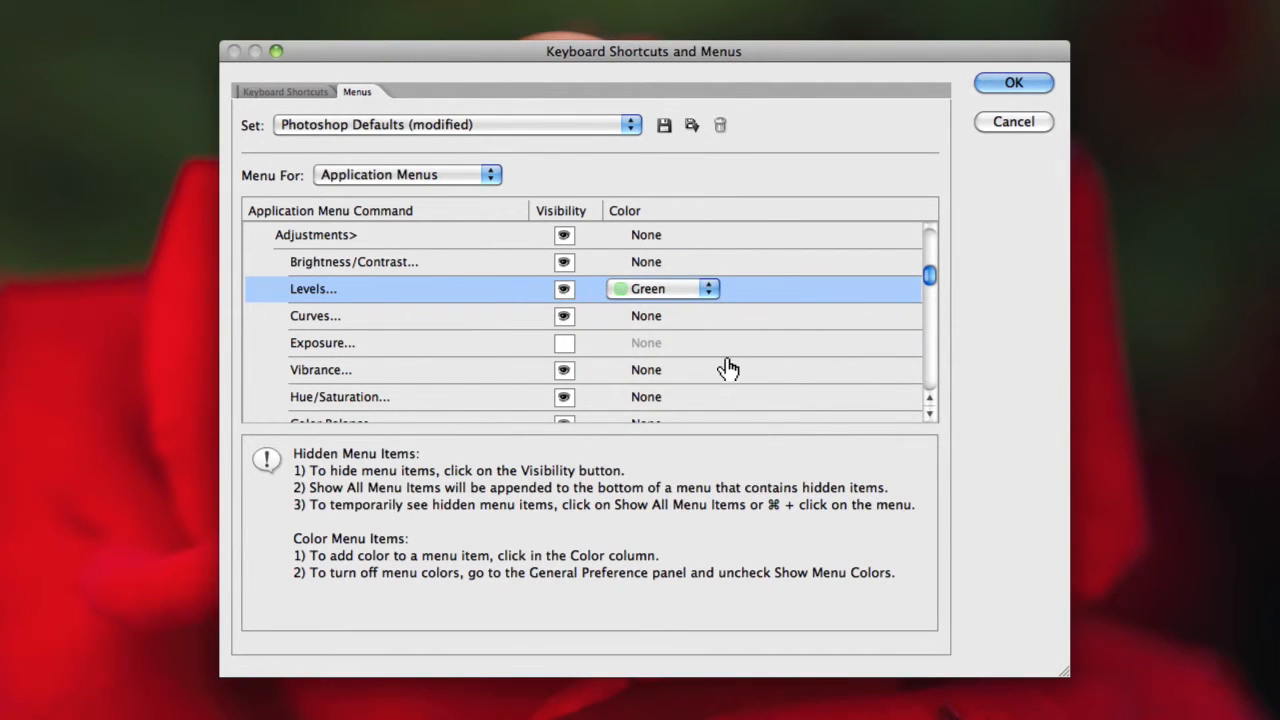
pyautogui.moveTo(926, 273); pyautogui.dragTo(930, 275)
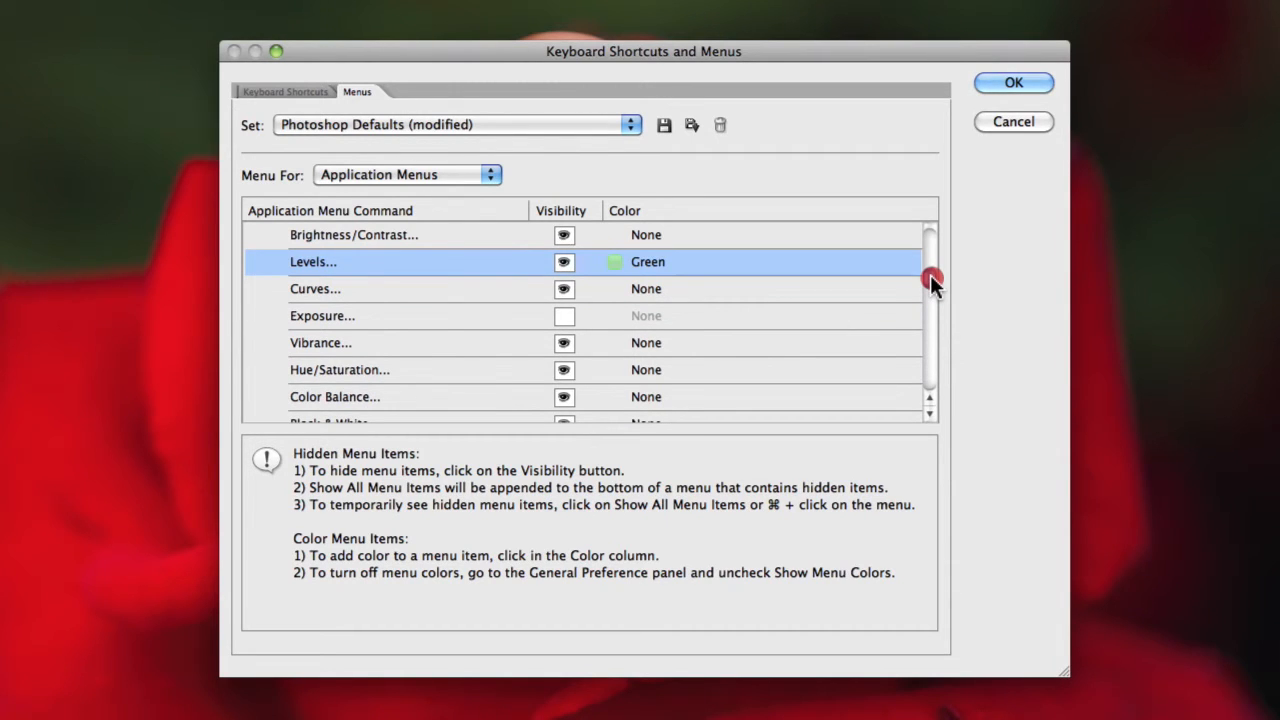
pyautogui.click(640, 399)
pyautogui.click(632, 424)
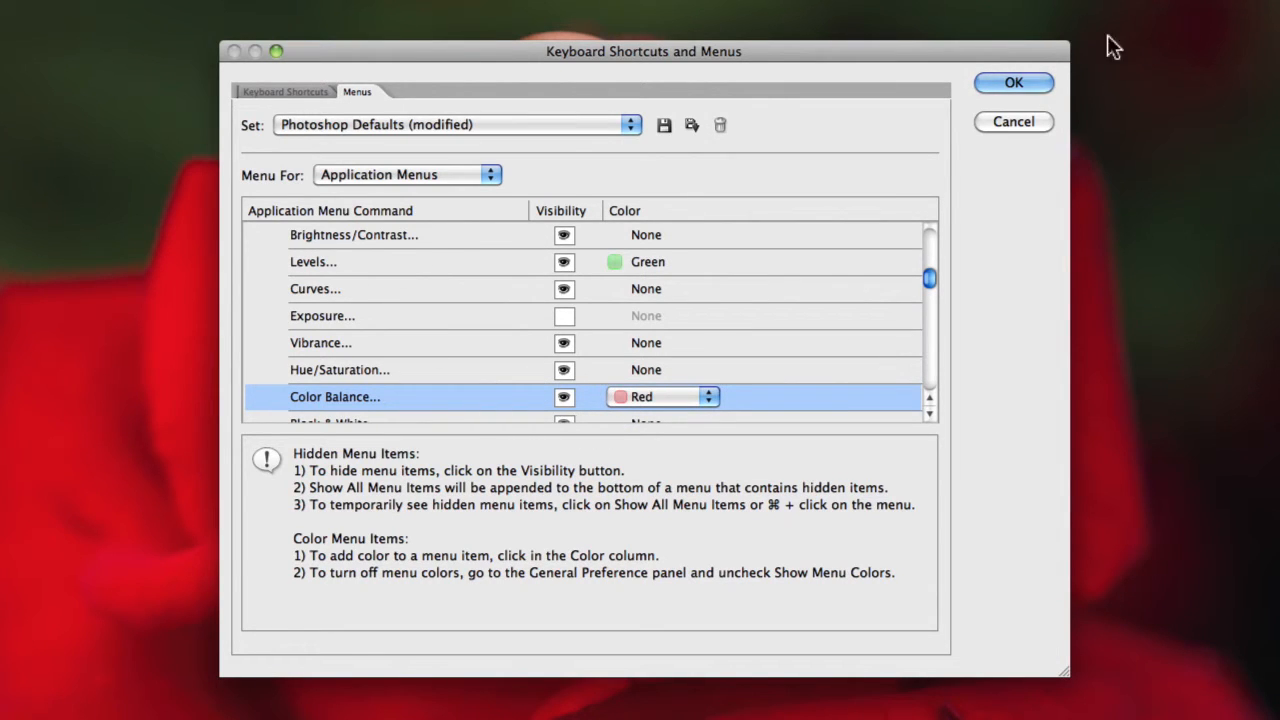
pyautogui.click(1034, 82)
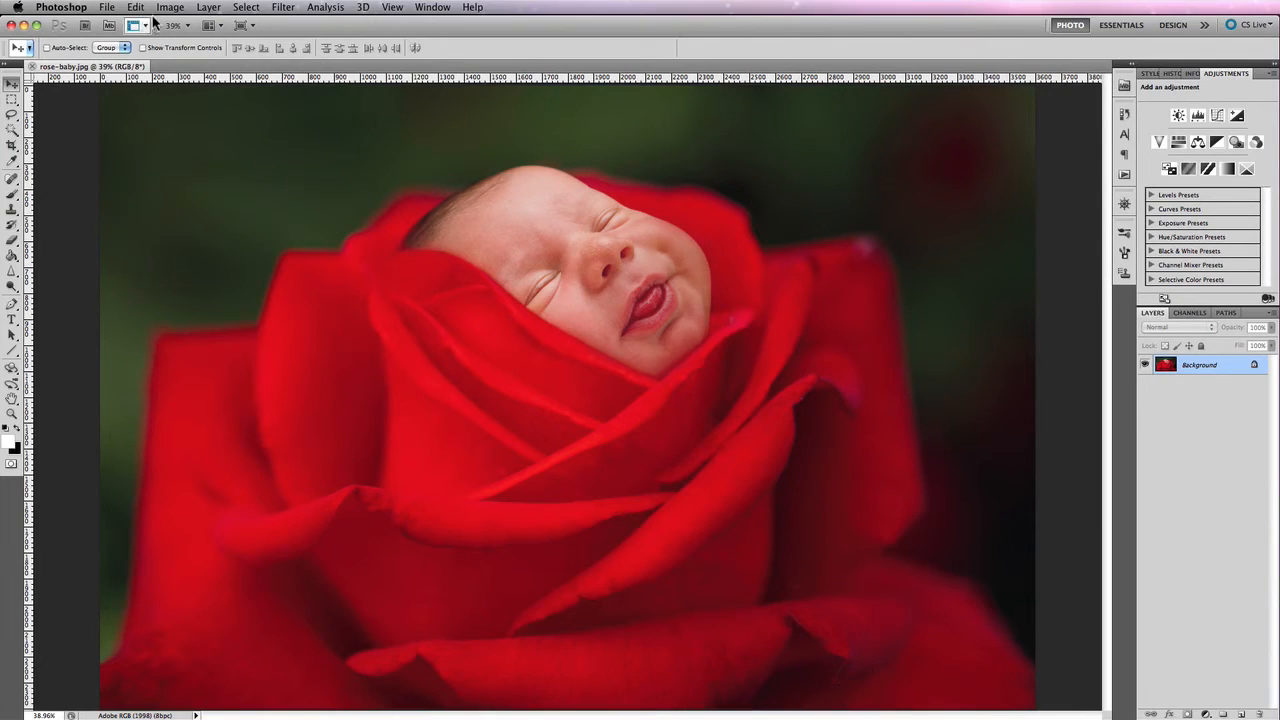
# Check the customized entries in the Image > Adjustments menu
pyautogui.click(170, 7)
pyautogui.moveTo(165, 51)
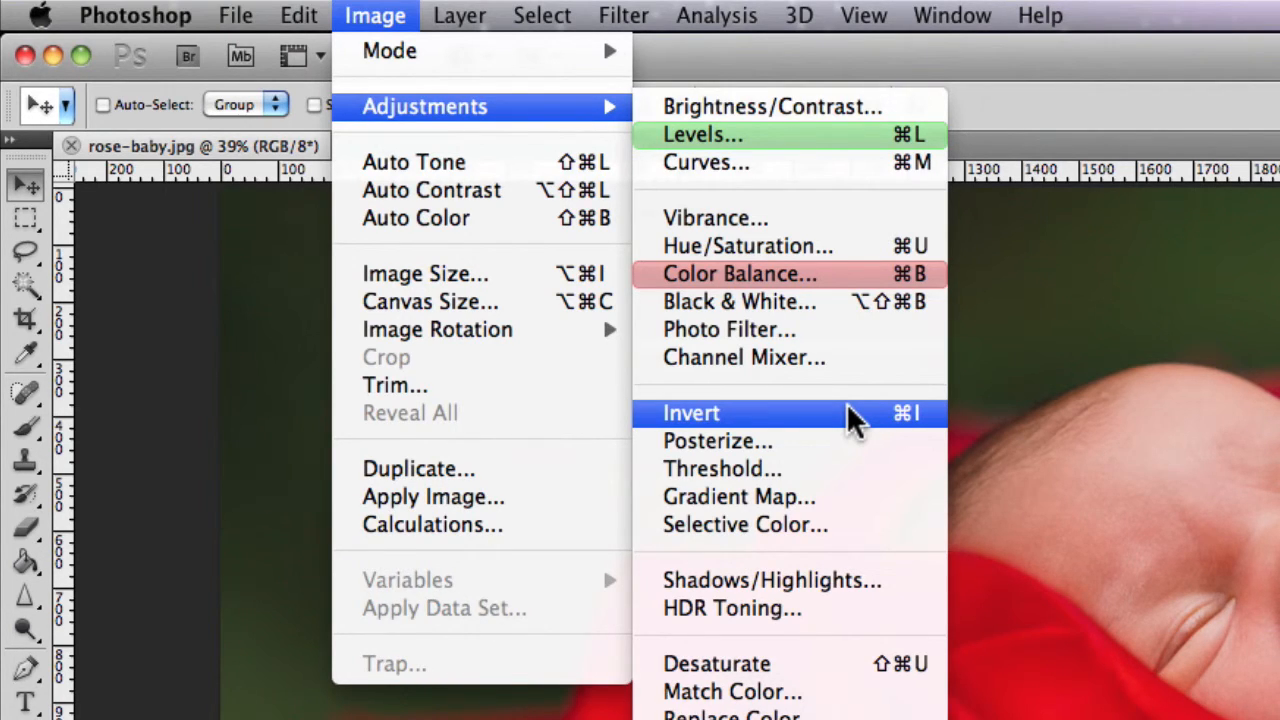
# Reopen the menu customization settings and show the available menu categories
pyautogui.moveTo(300, 15)
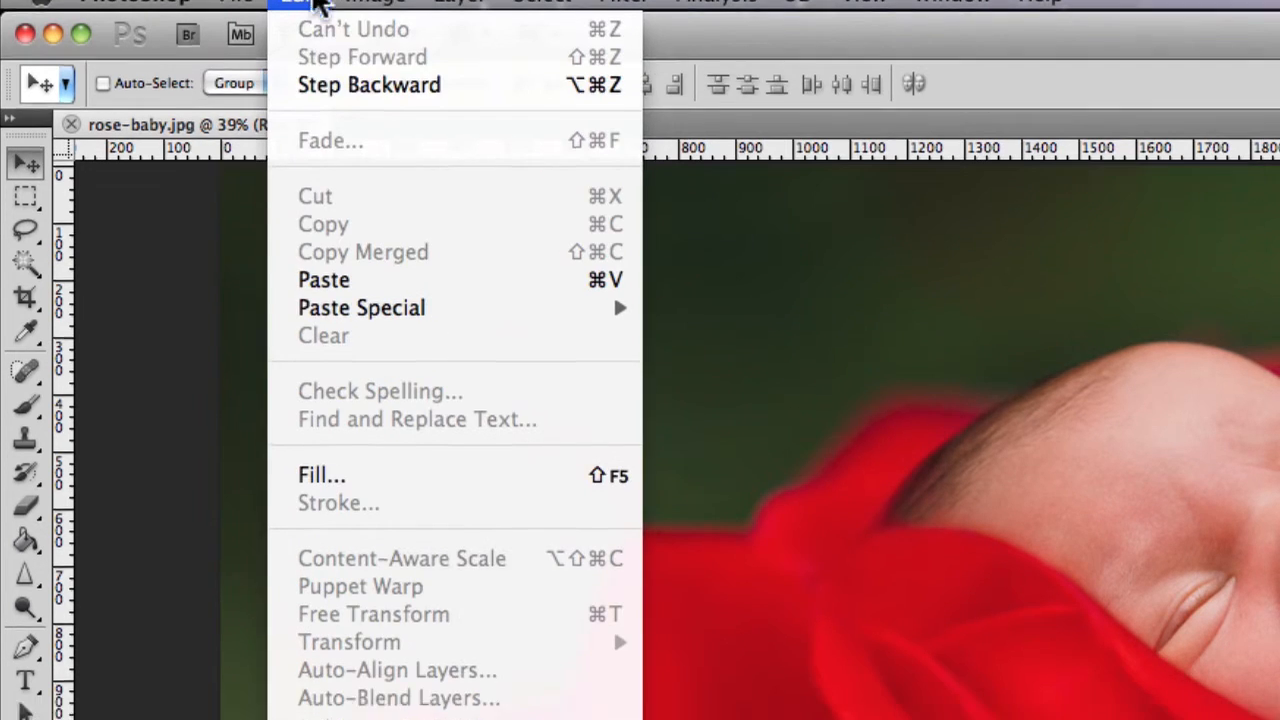
pyautogui.click(486, 663)
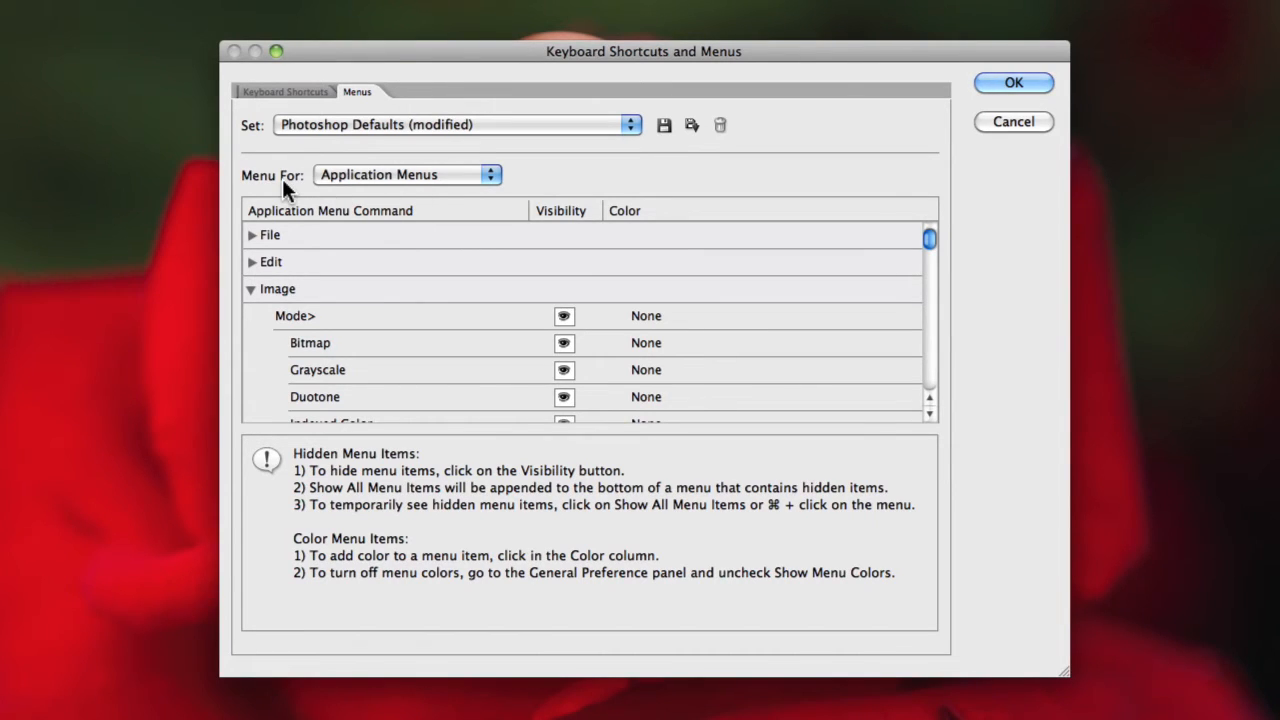
pyautogui.click(491, 178)
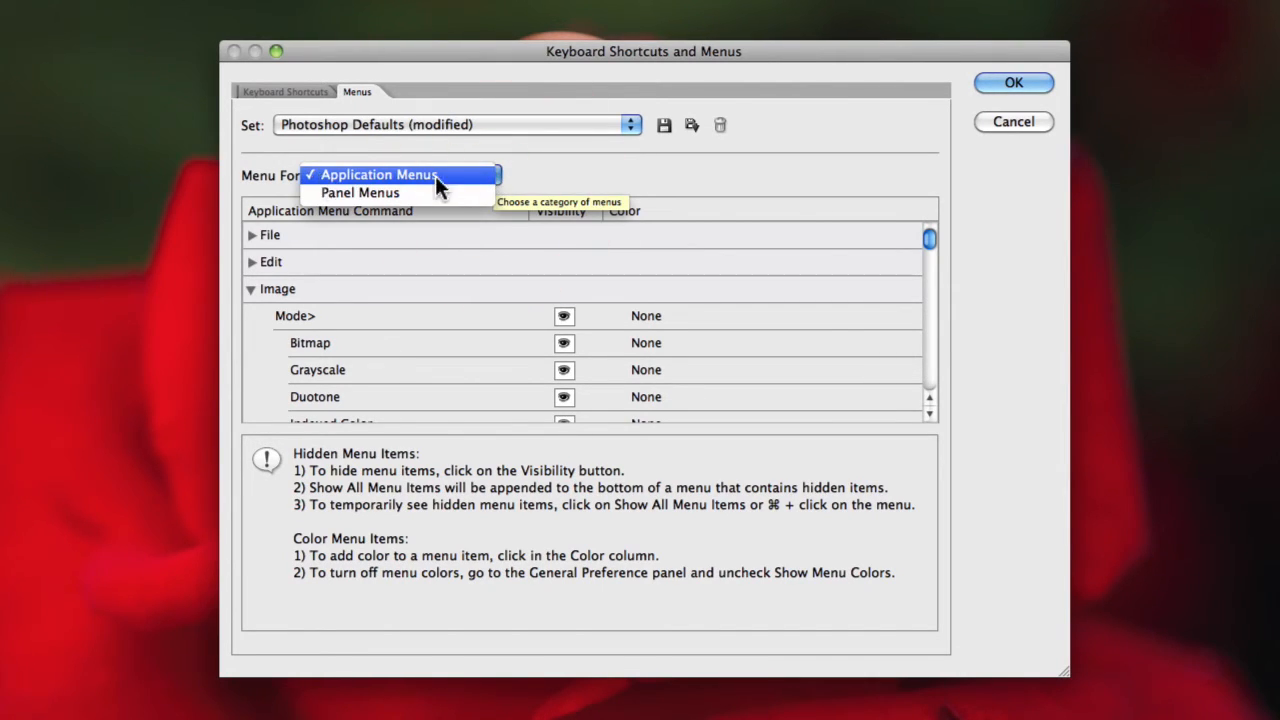